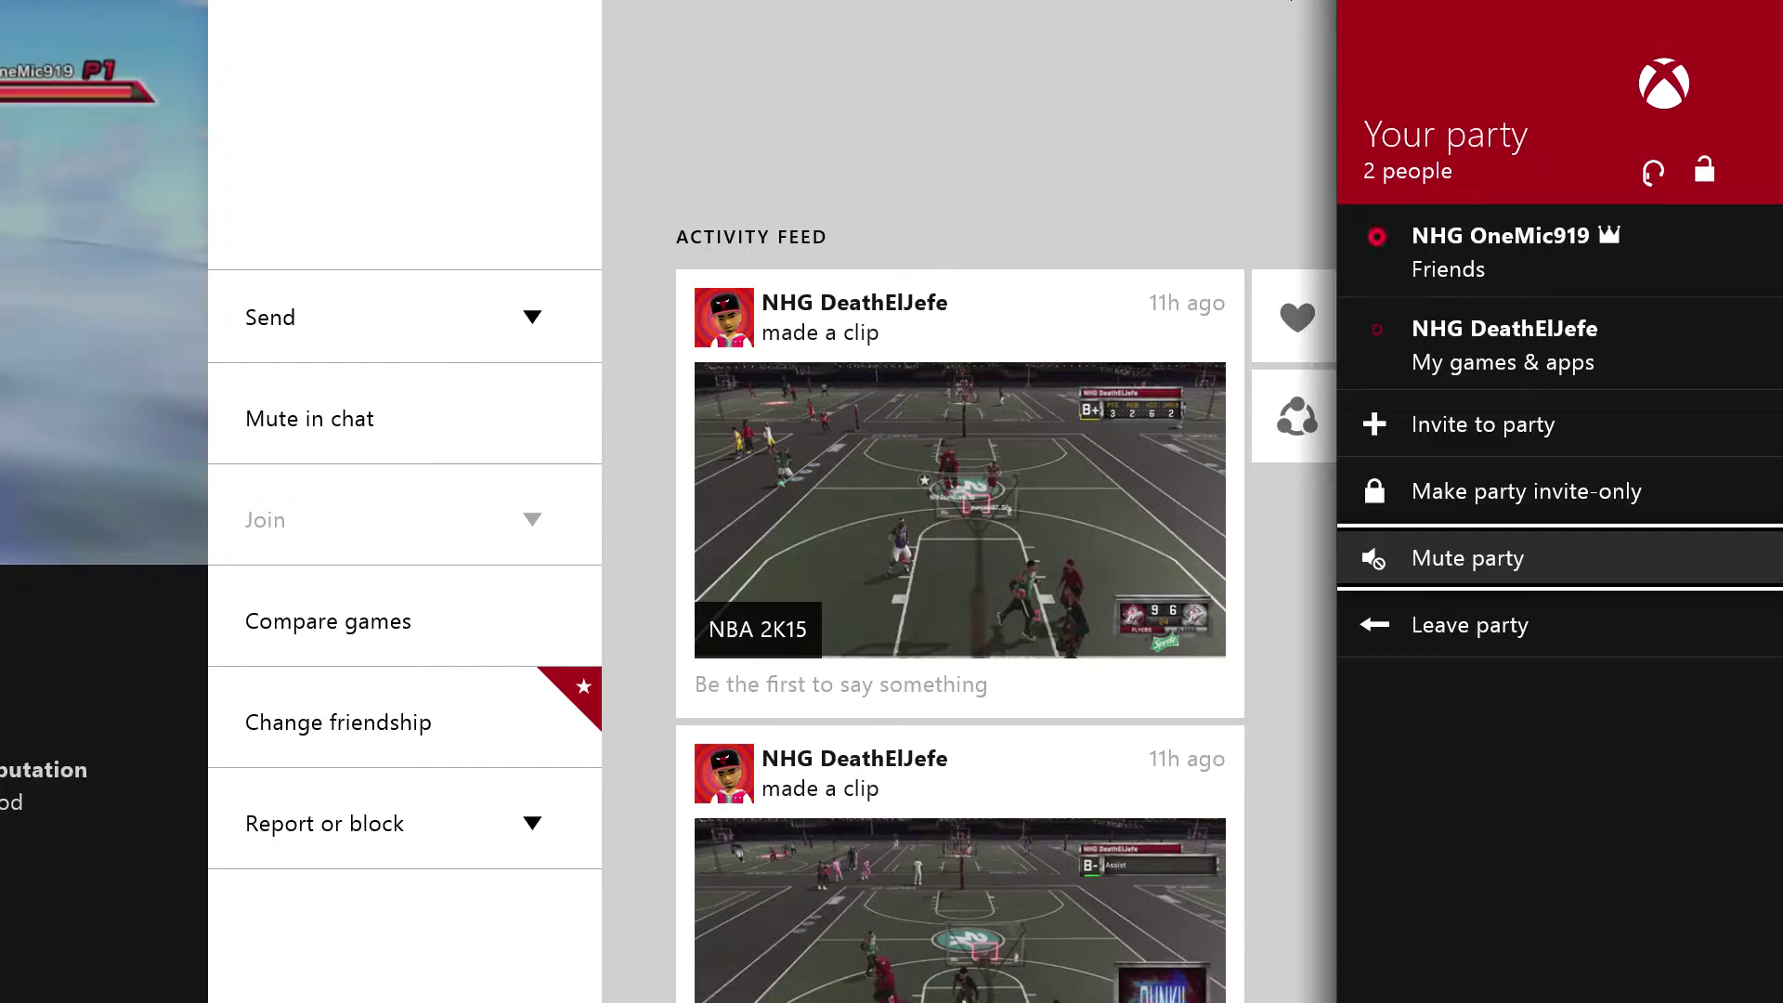
Bring up the snap menu while the party pane stays snapped beside the friend's profile.
key(super)
key(super)
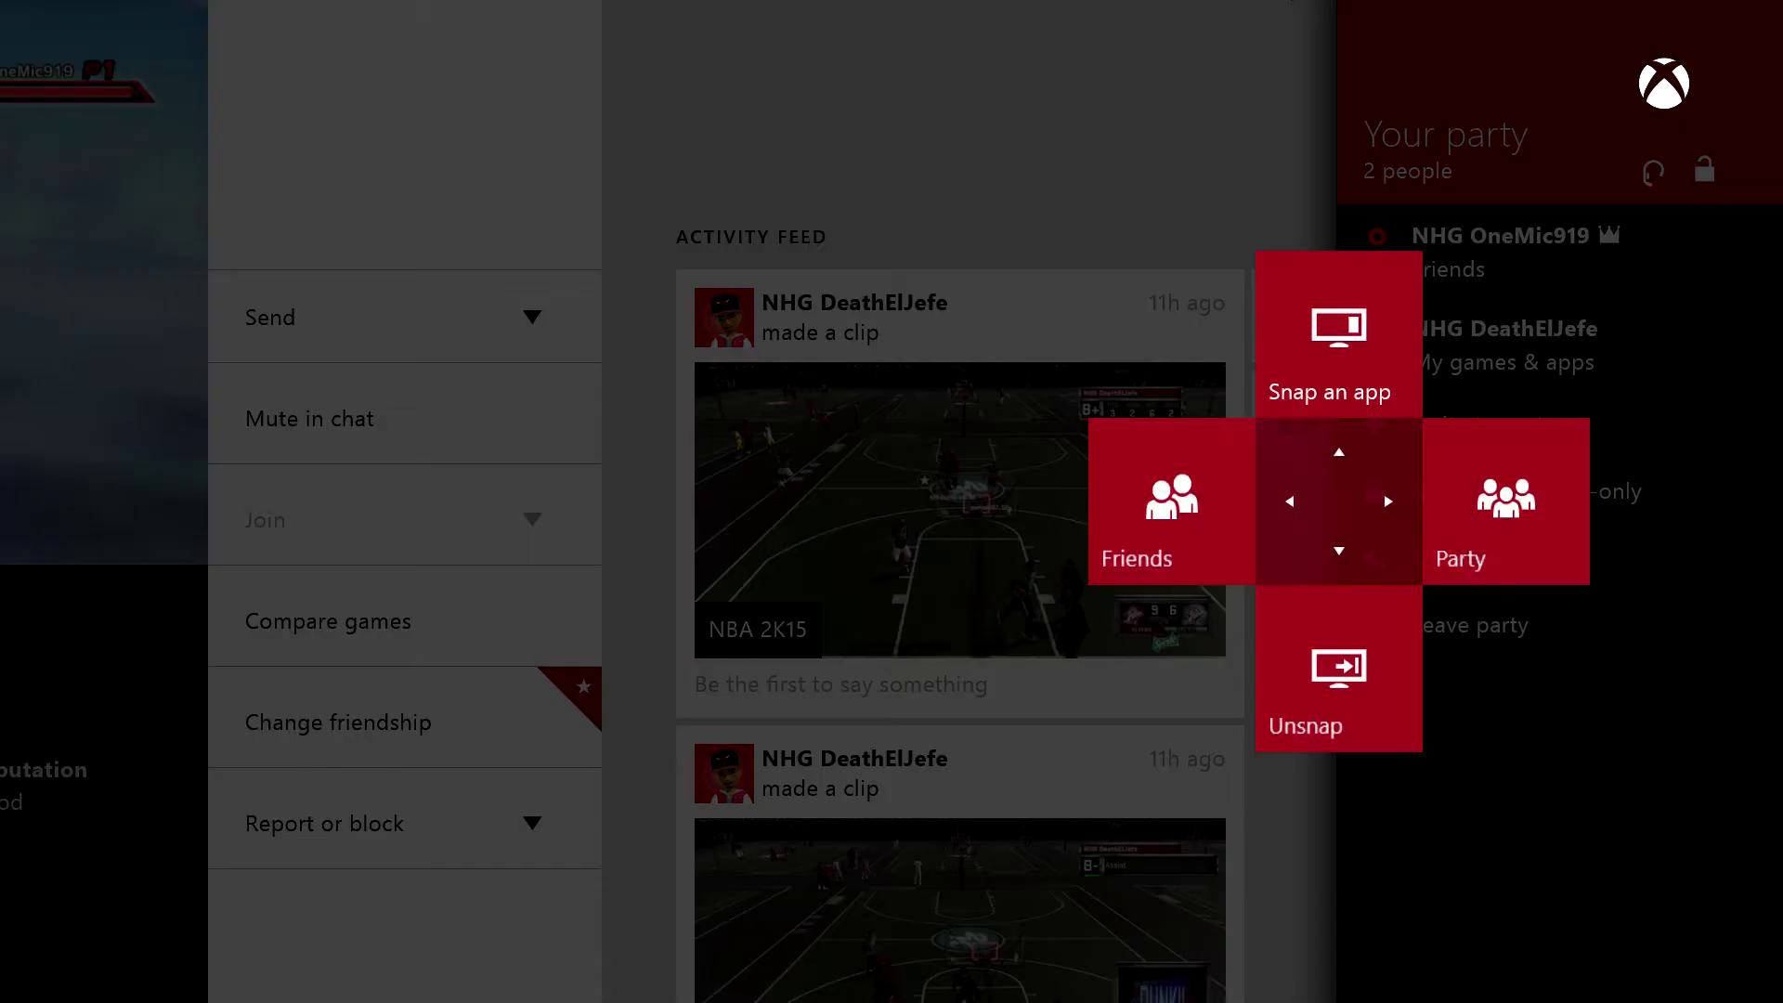
Dismiss the snap menu, return to Friends, then go Home and open My games & apps.
key(Return)
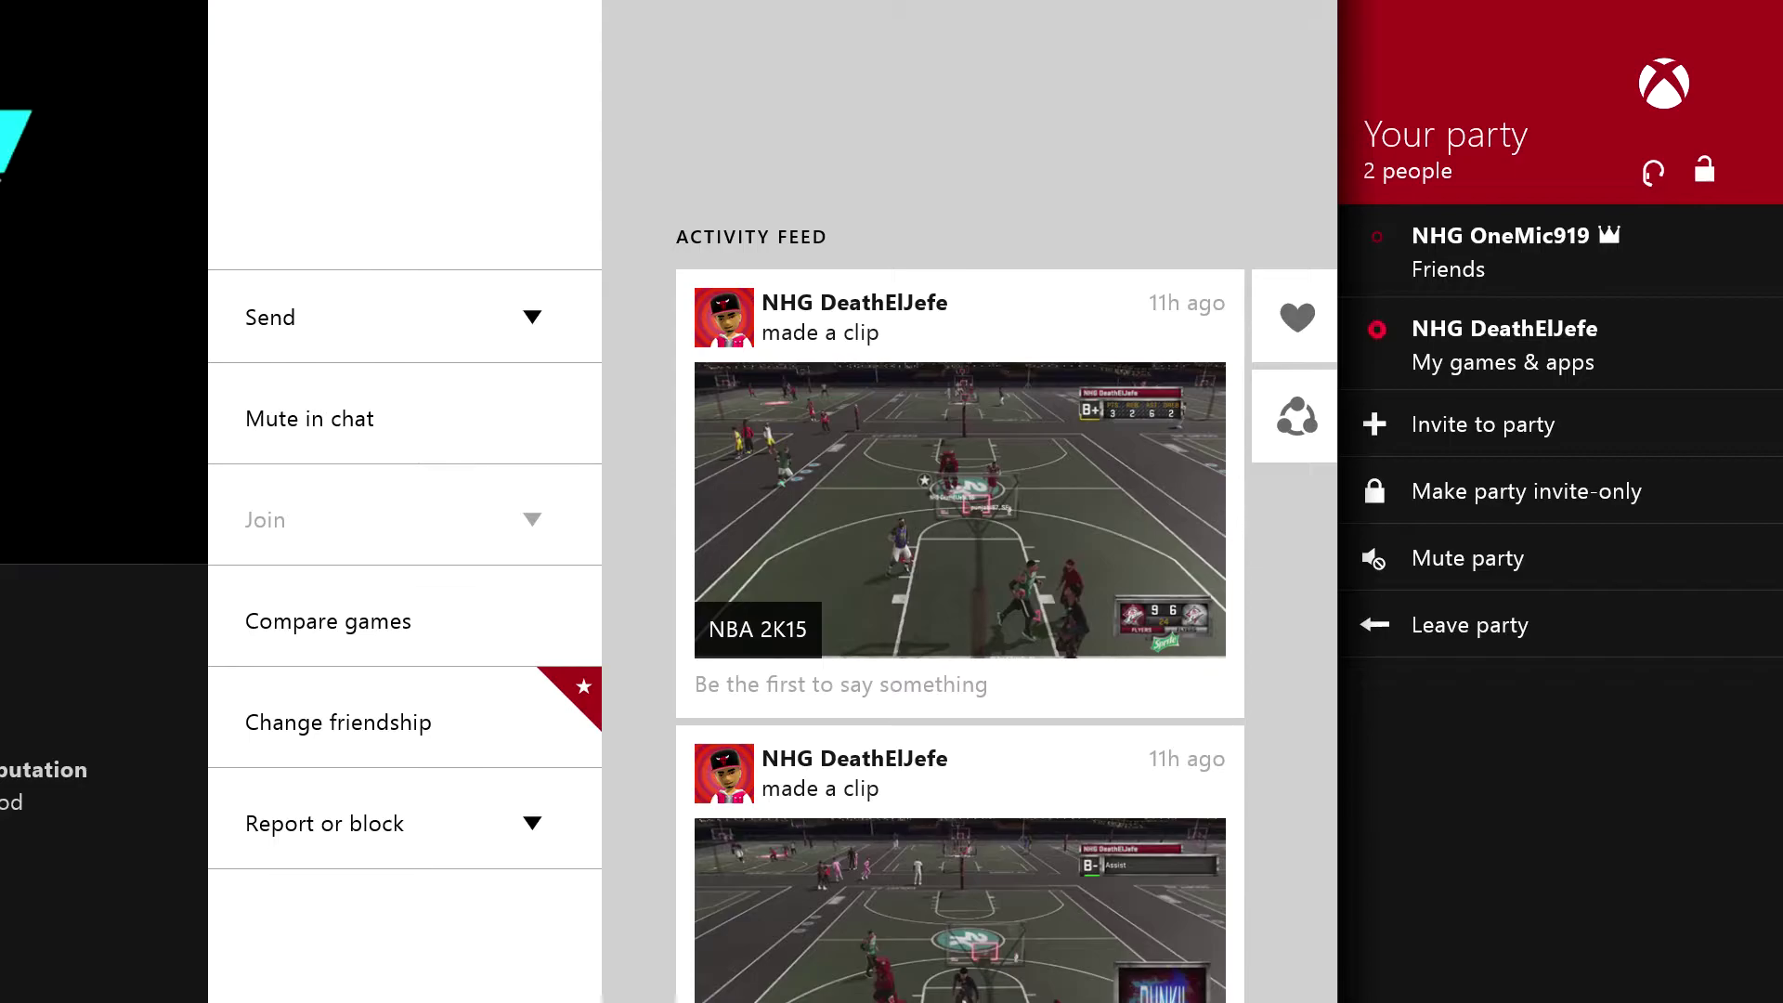
key(Return)
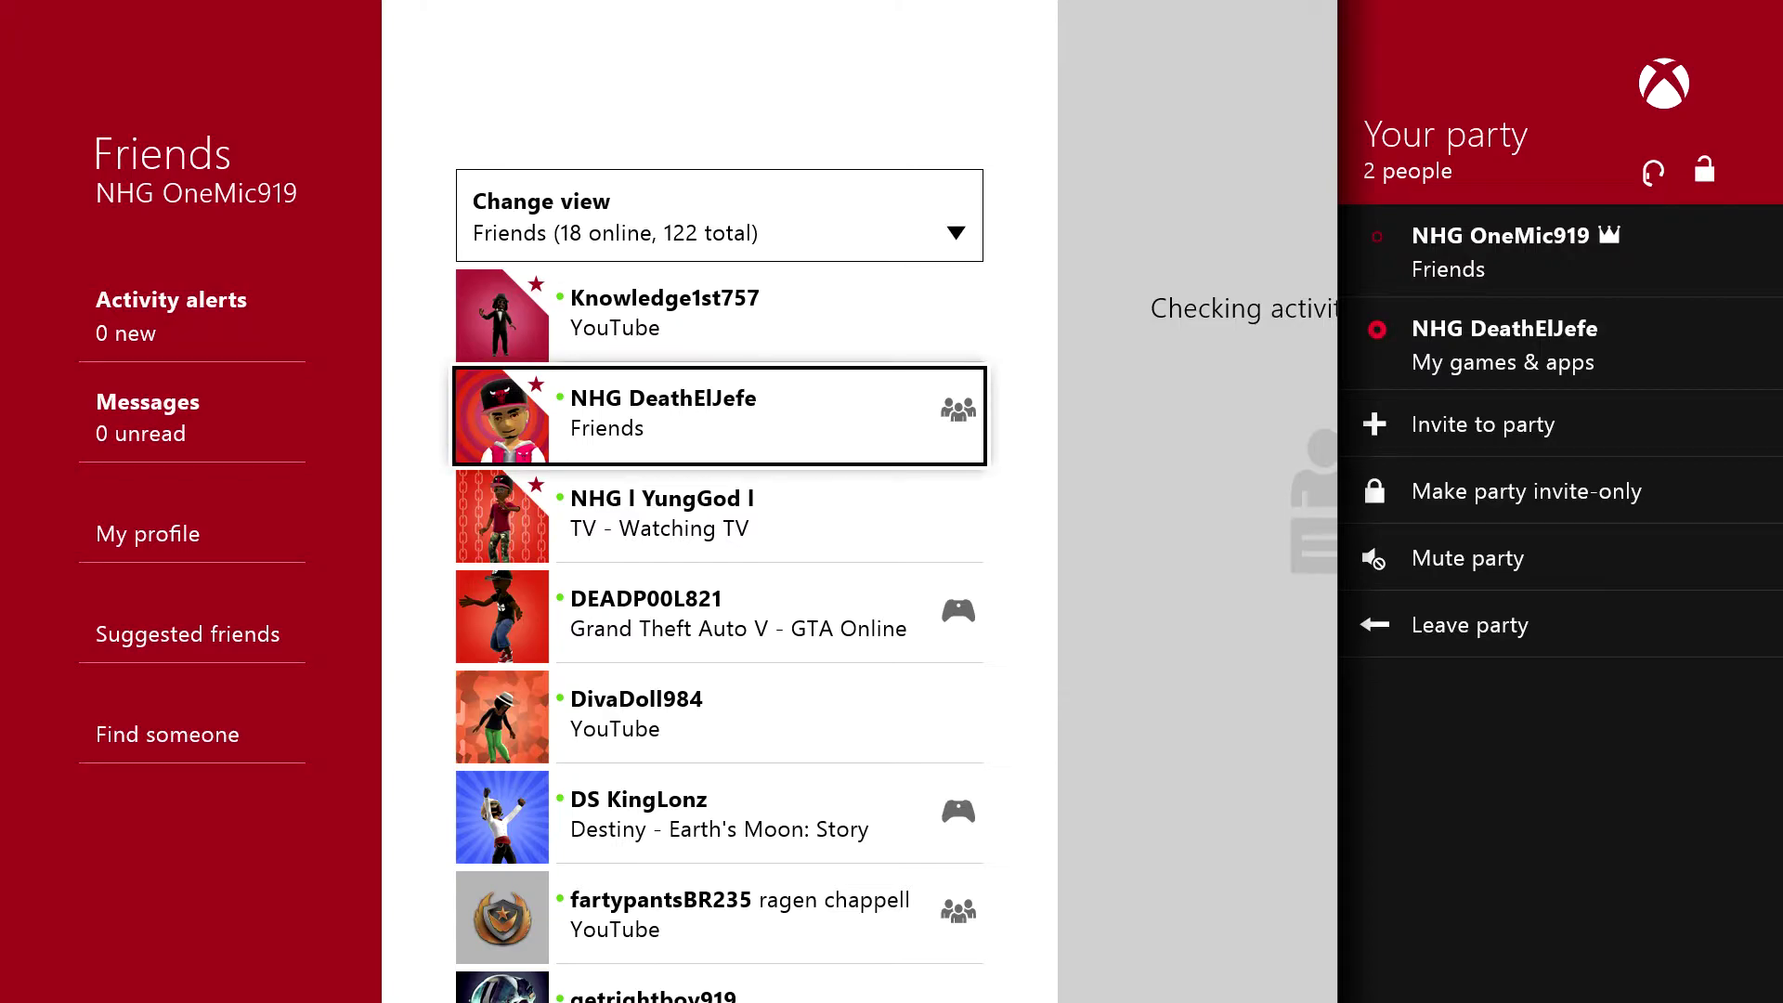
key(super)
key(Right)
key(Down)
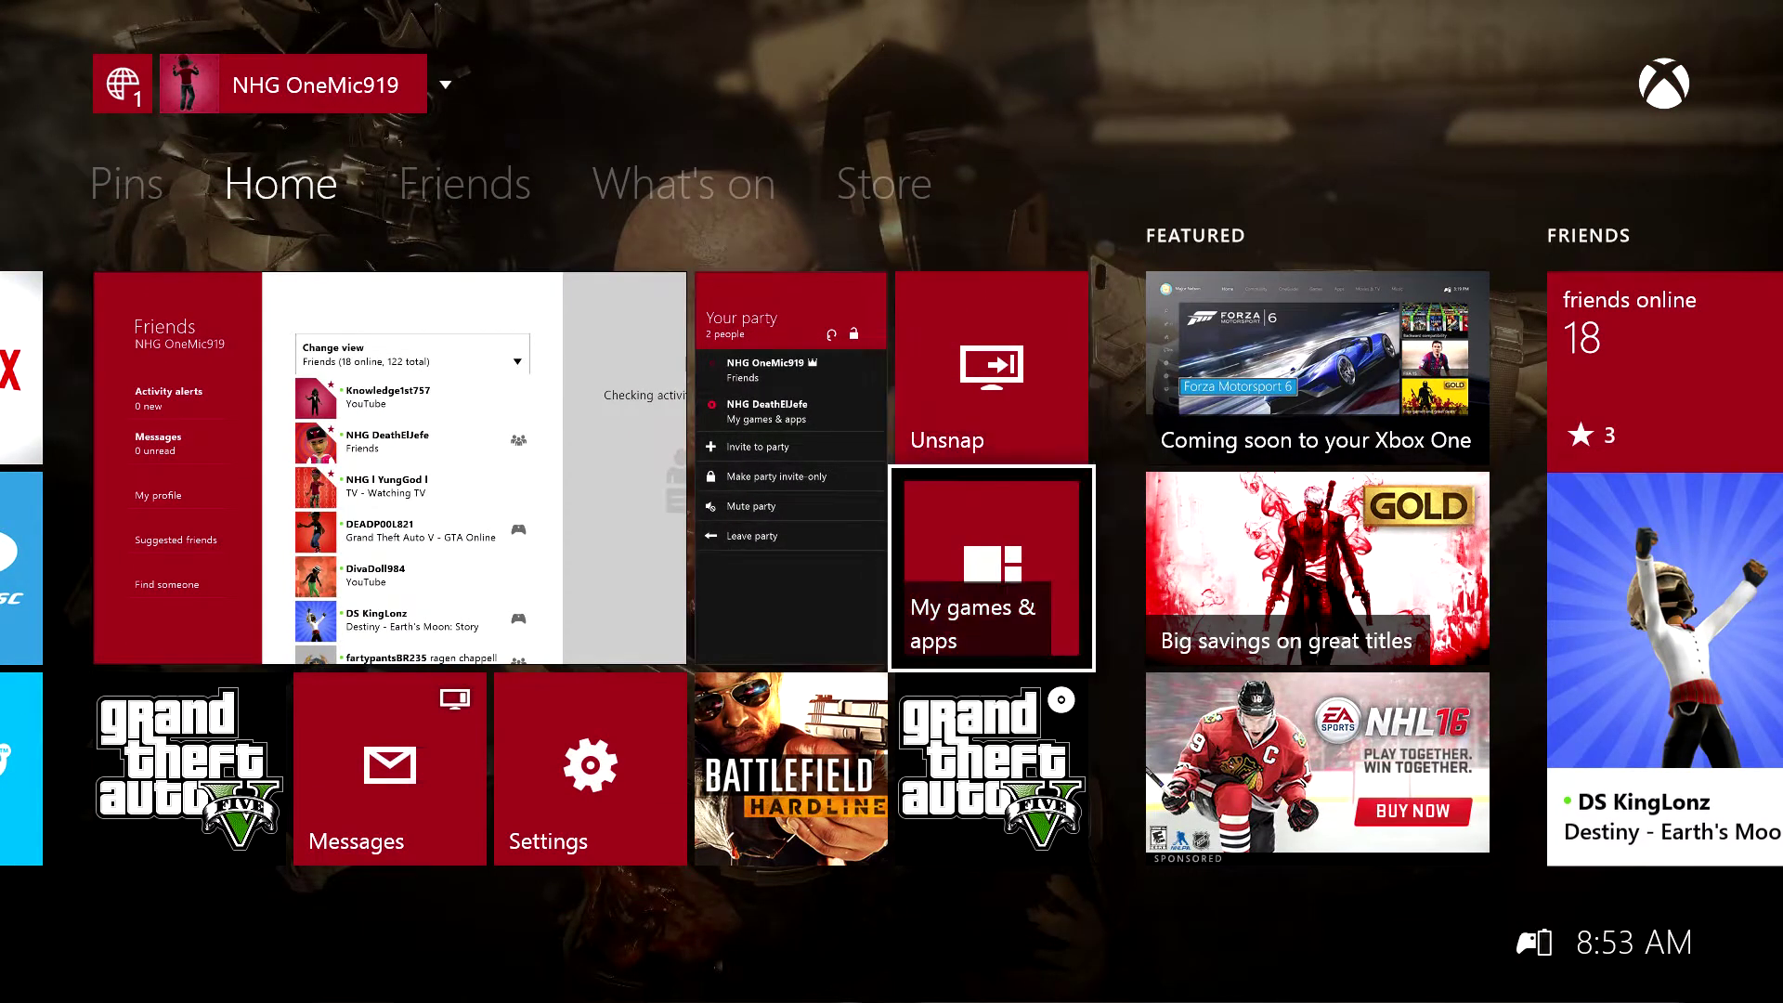
key(Return)
Browse the Installed games grid, starting from and returning to Grand Theft Auto V.
key(Right)
key(Right)
key(Right)
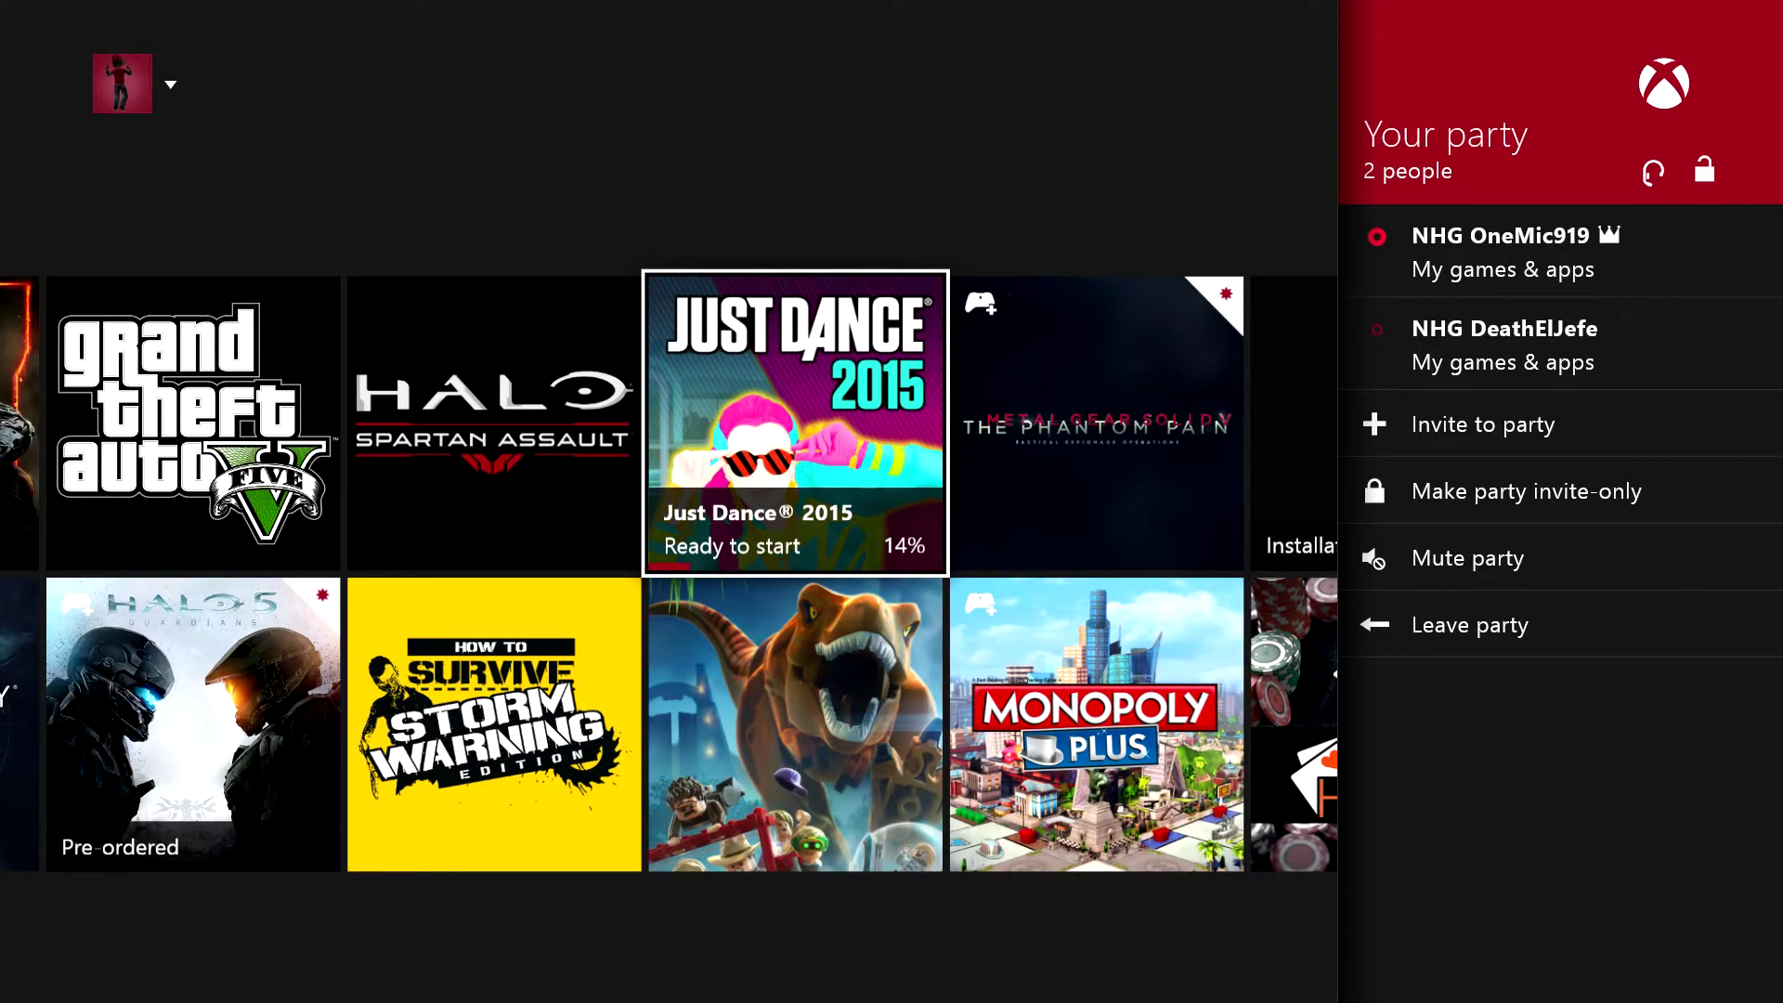
key(Left)
key(Left)
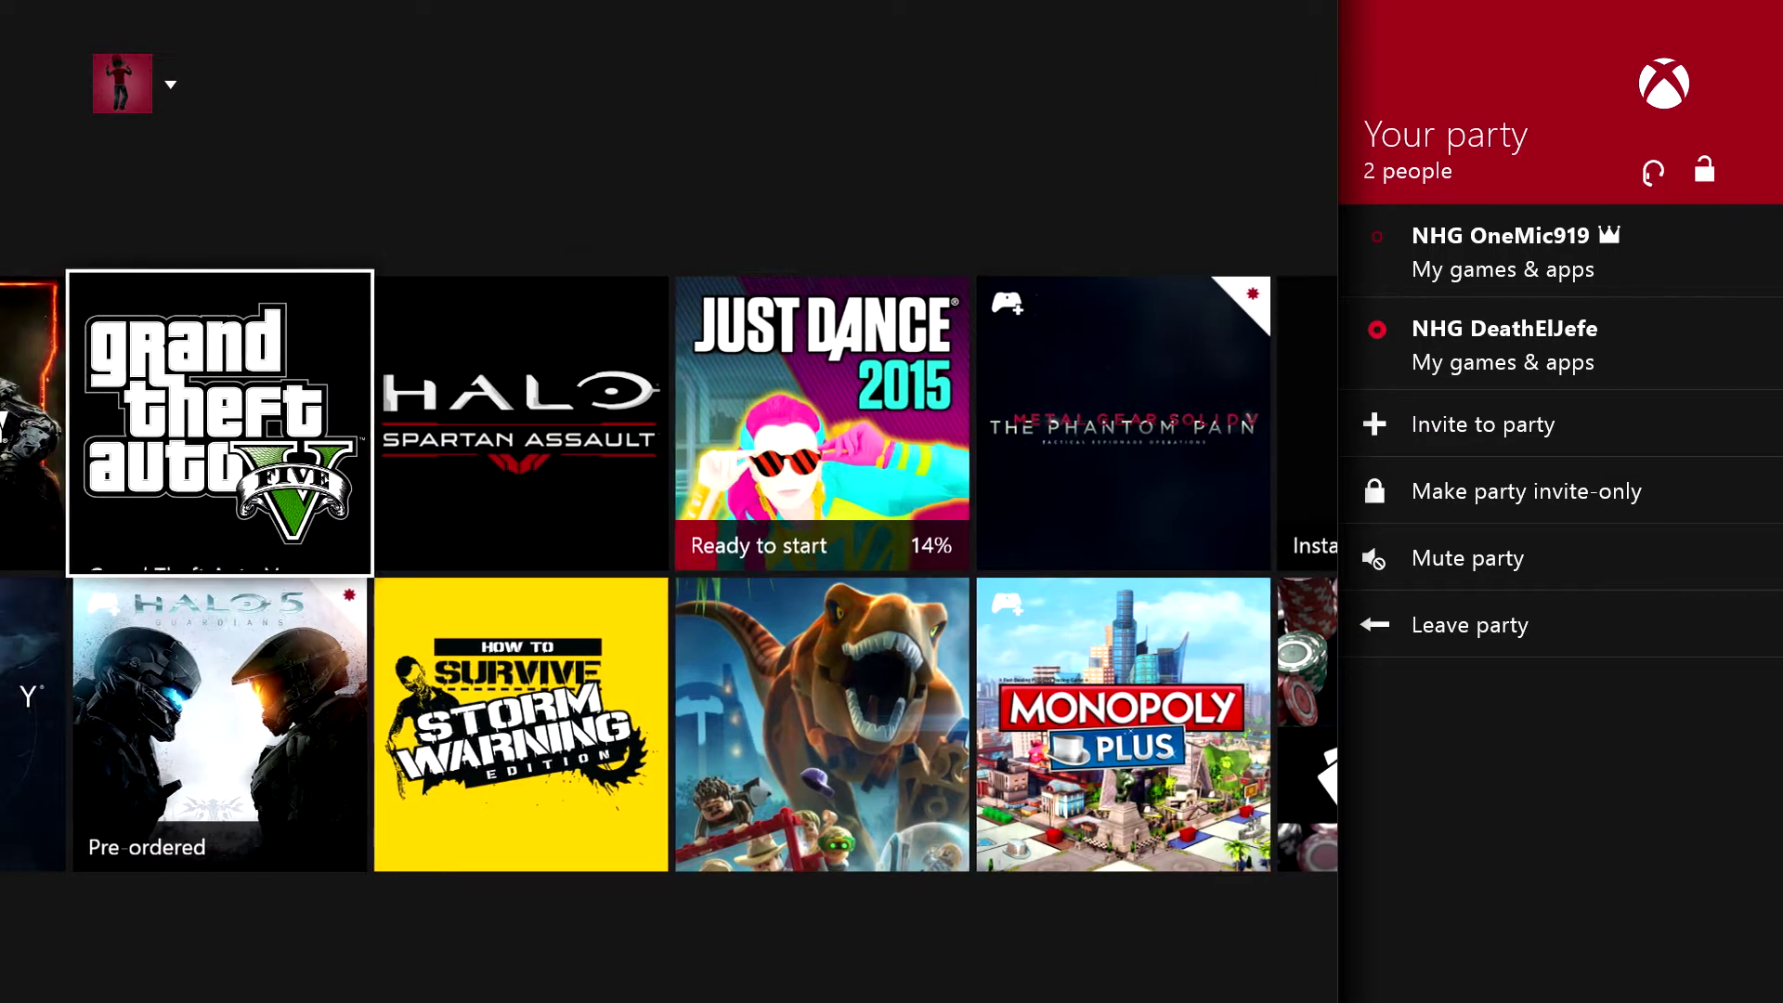
key(Right)
key(Right)
key(Right)
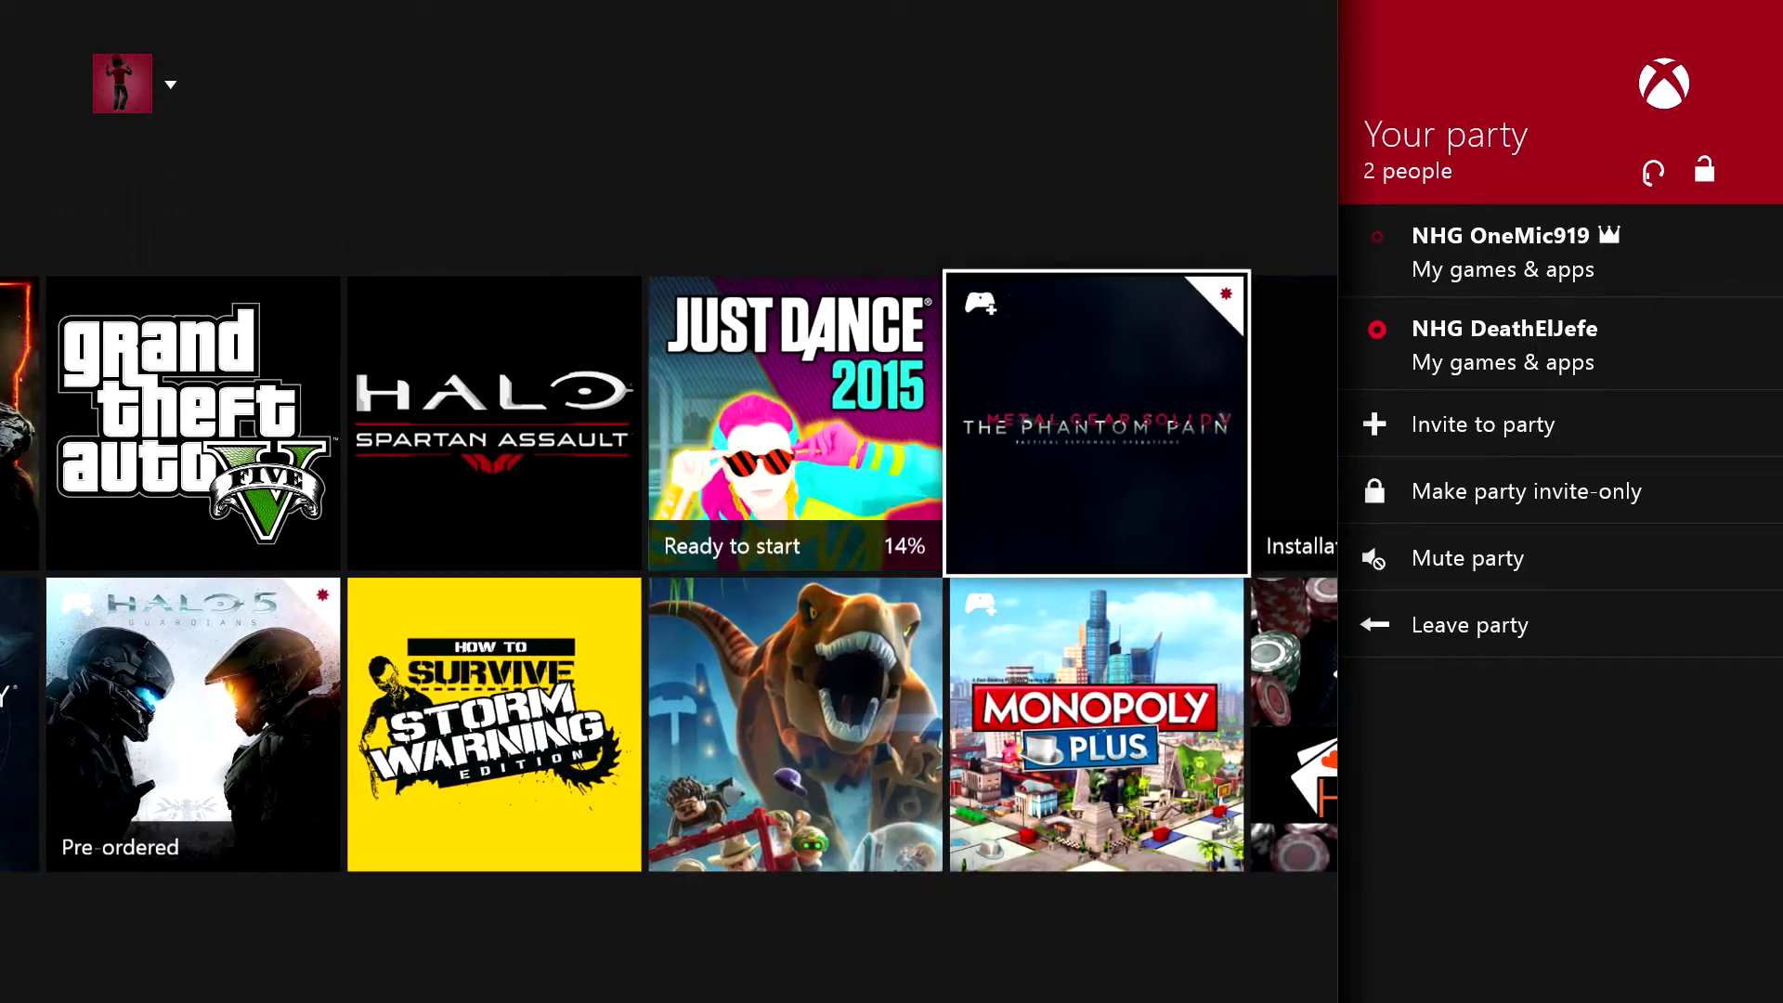
key(Right)
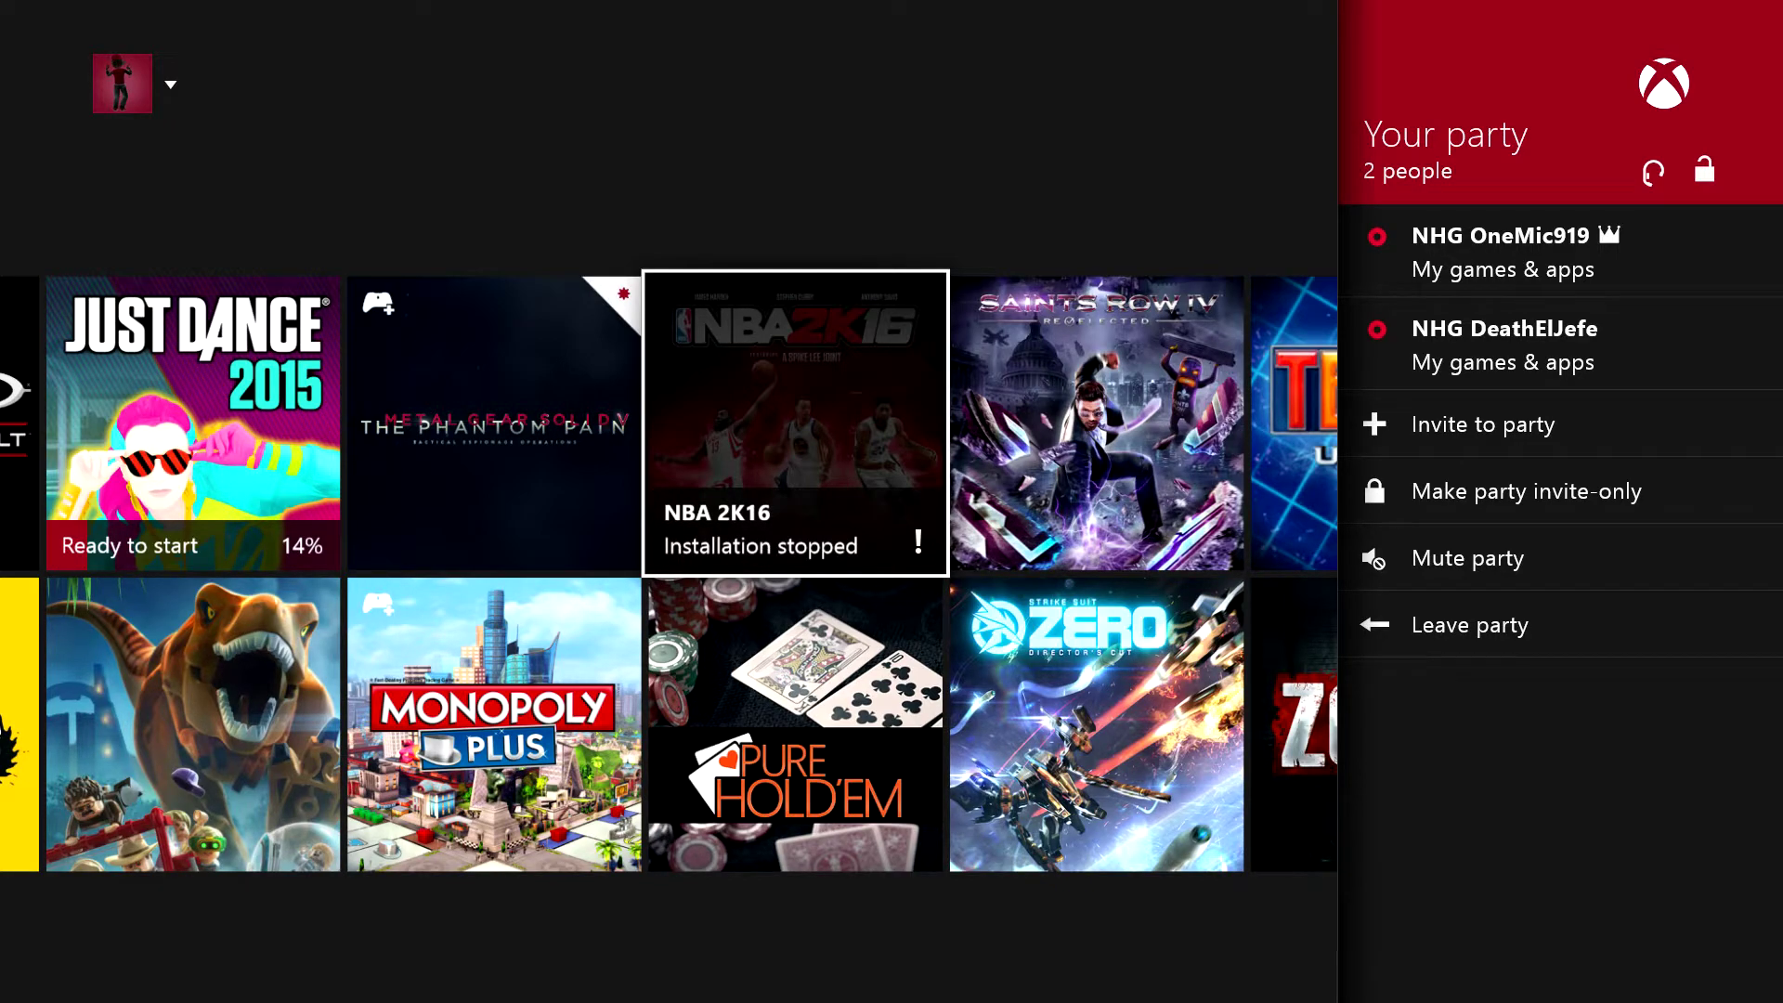
key(Right)
key(Right)
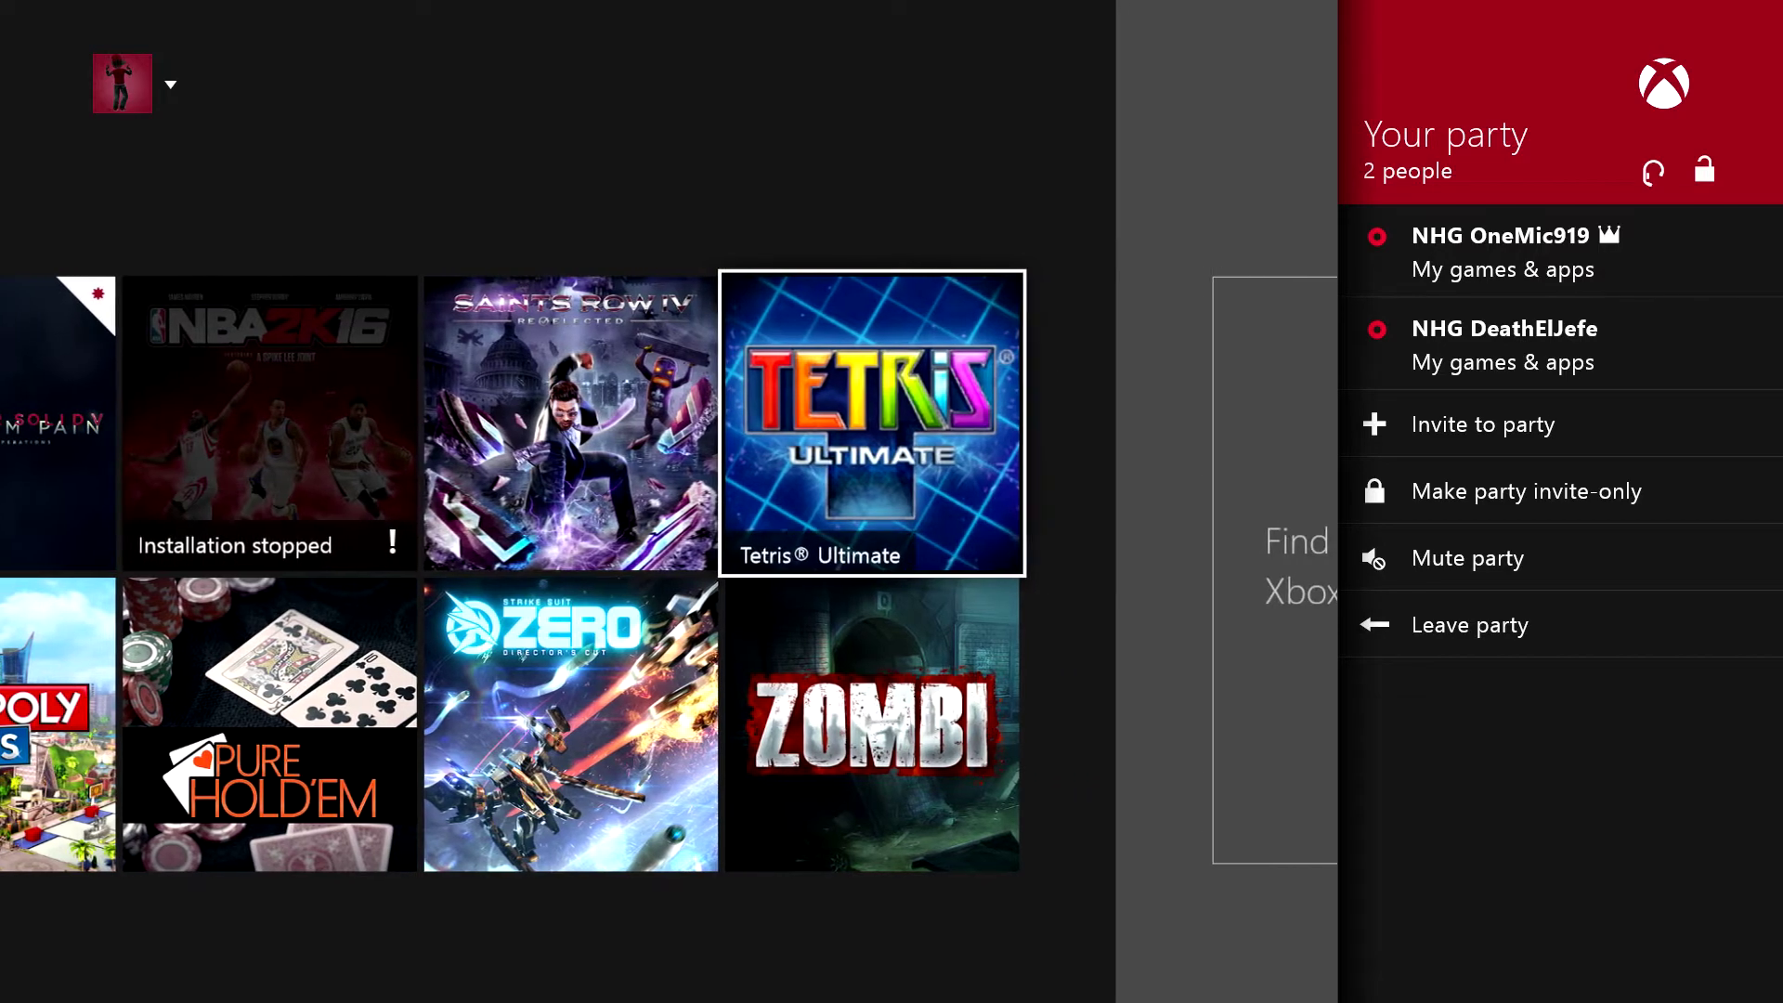
key(Down)
key(Left)
key(Left)
key(Left)
key(Left)
key(Left)
key(Left)
key(Left)
key(Up)
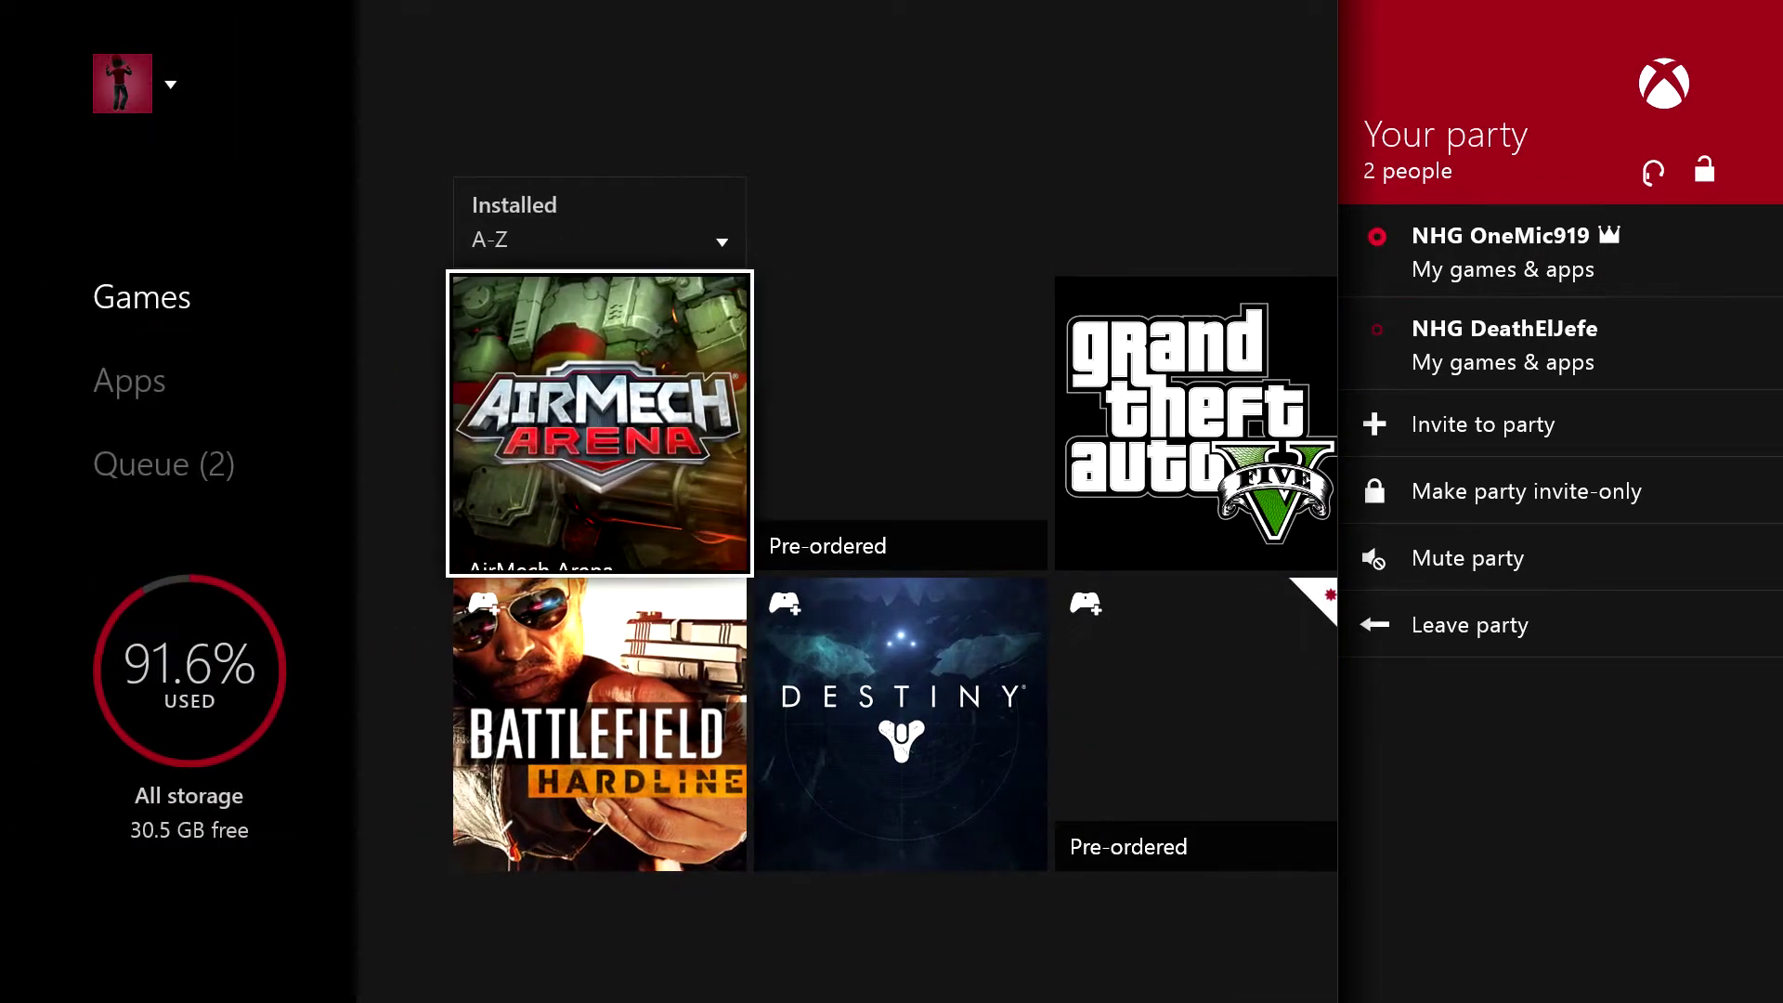
key(Right)
key(Right)
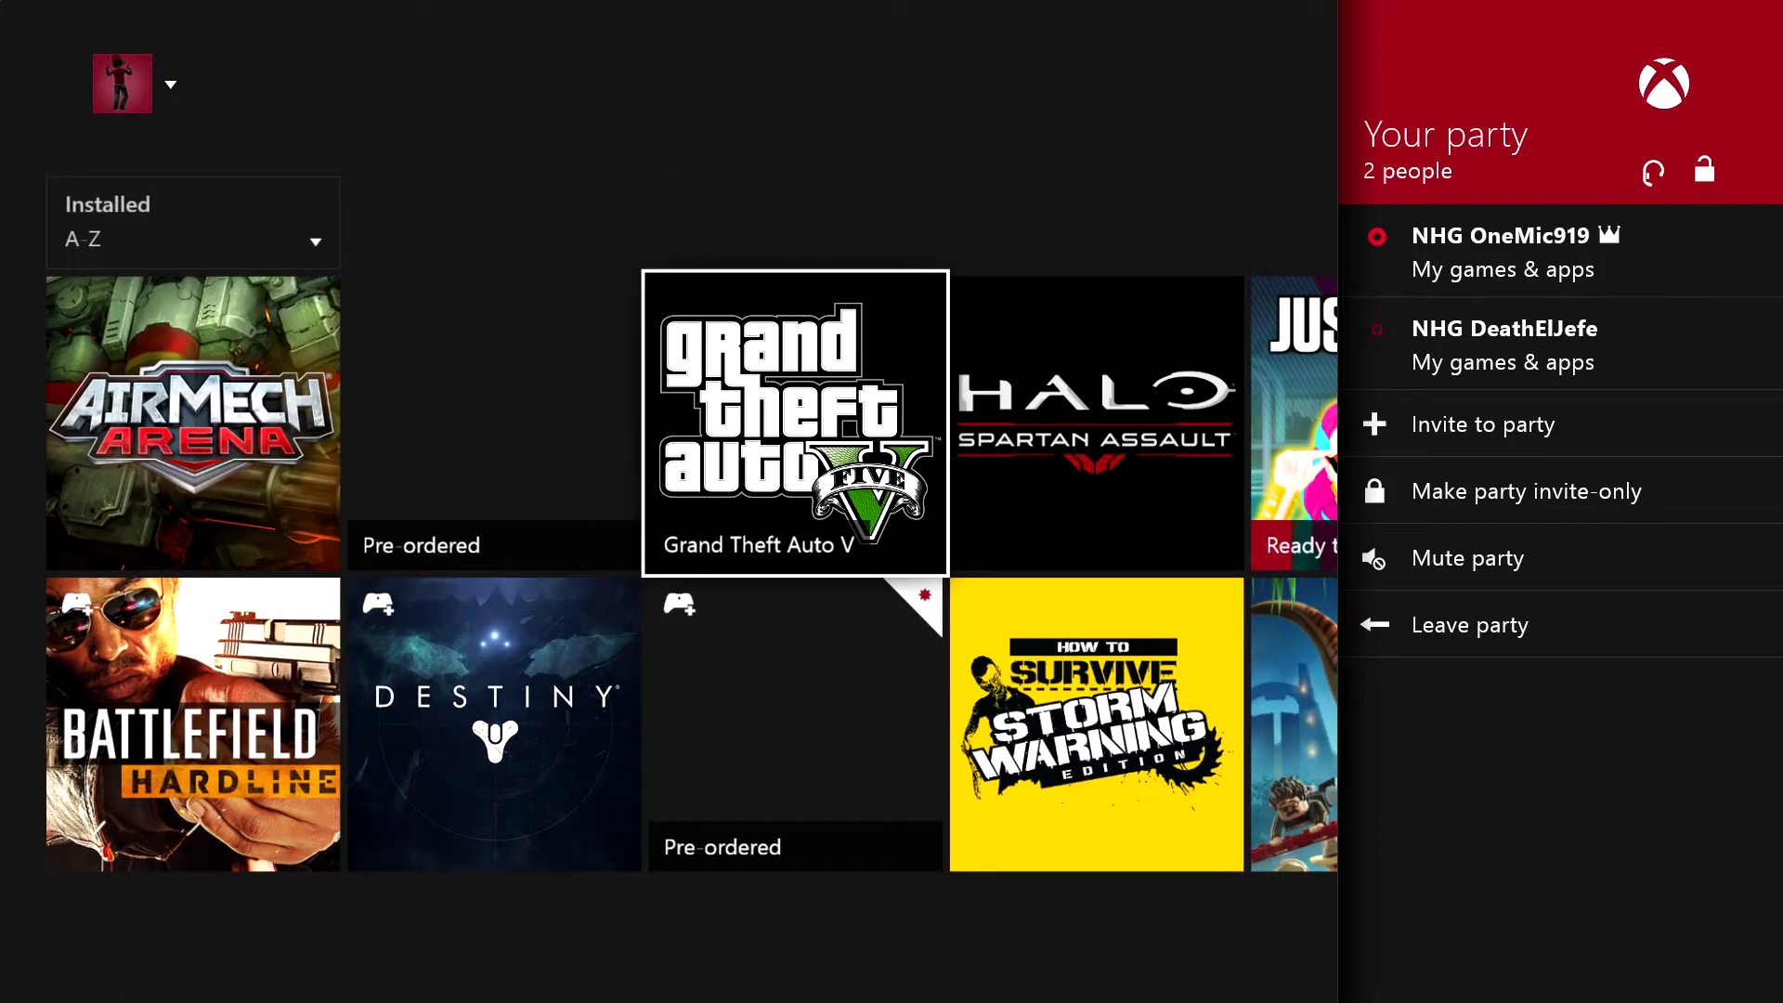
Browse past Halo, Just Dance, Tetris Ultimate and Halo 5: Guardians into Ready to install.
key(Right)
key(Right)
key(Right)
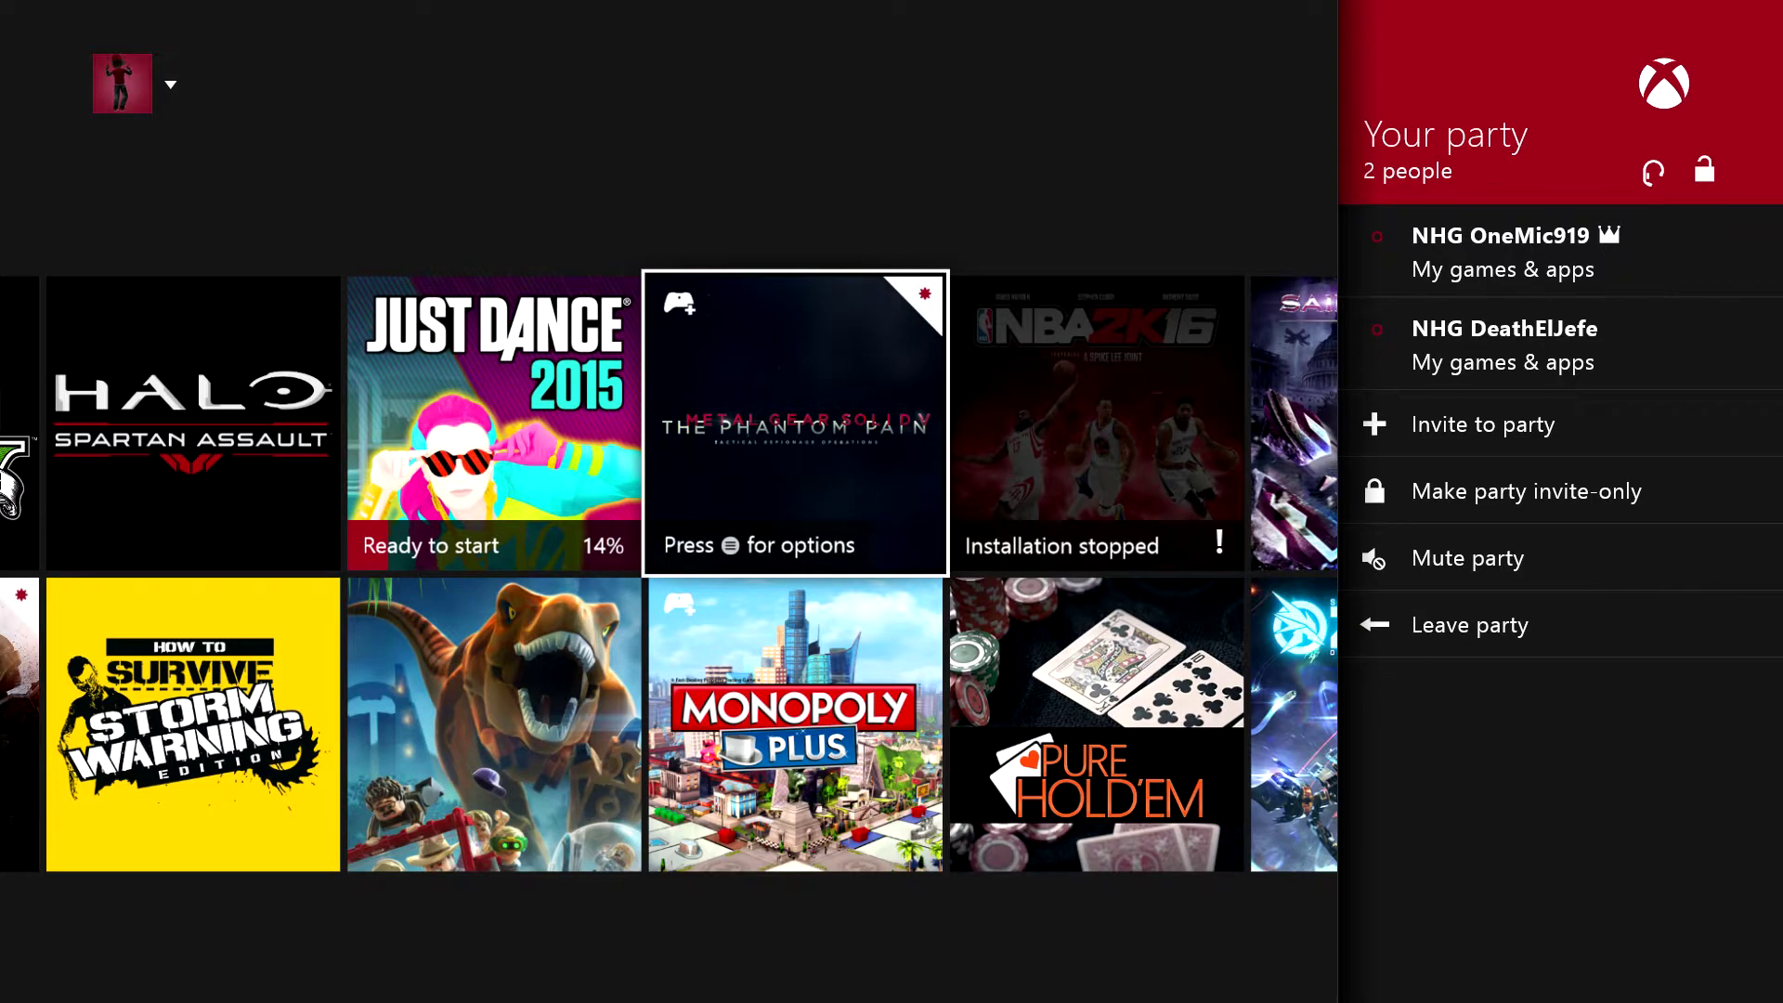
key(Left)
key(Left)
key(Right)
key(Right)
key(Right)
key(Right)
key(Right)
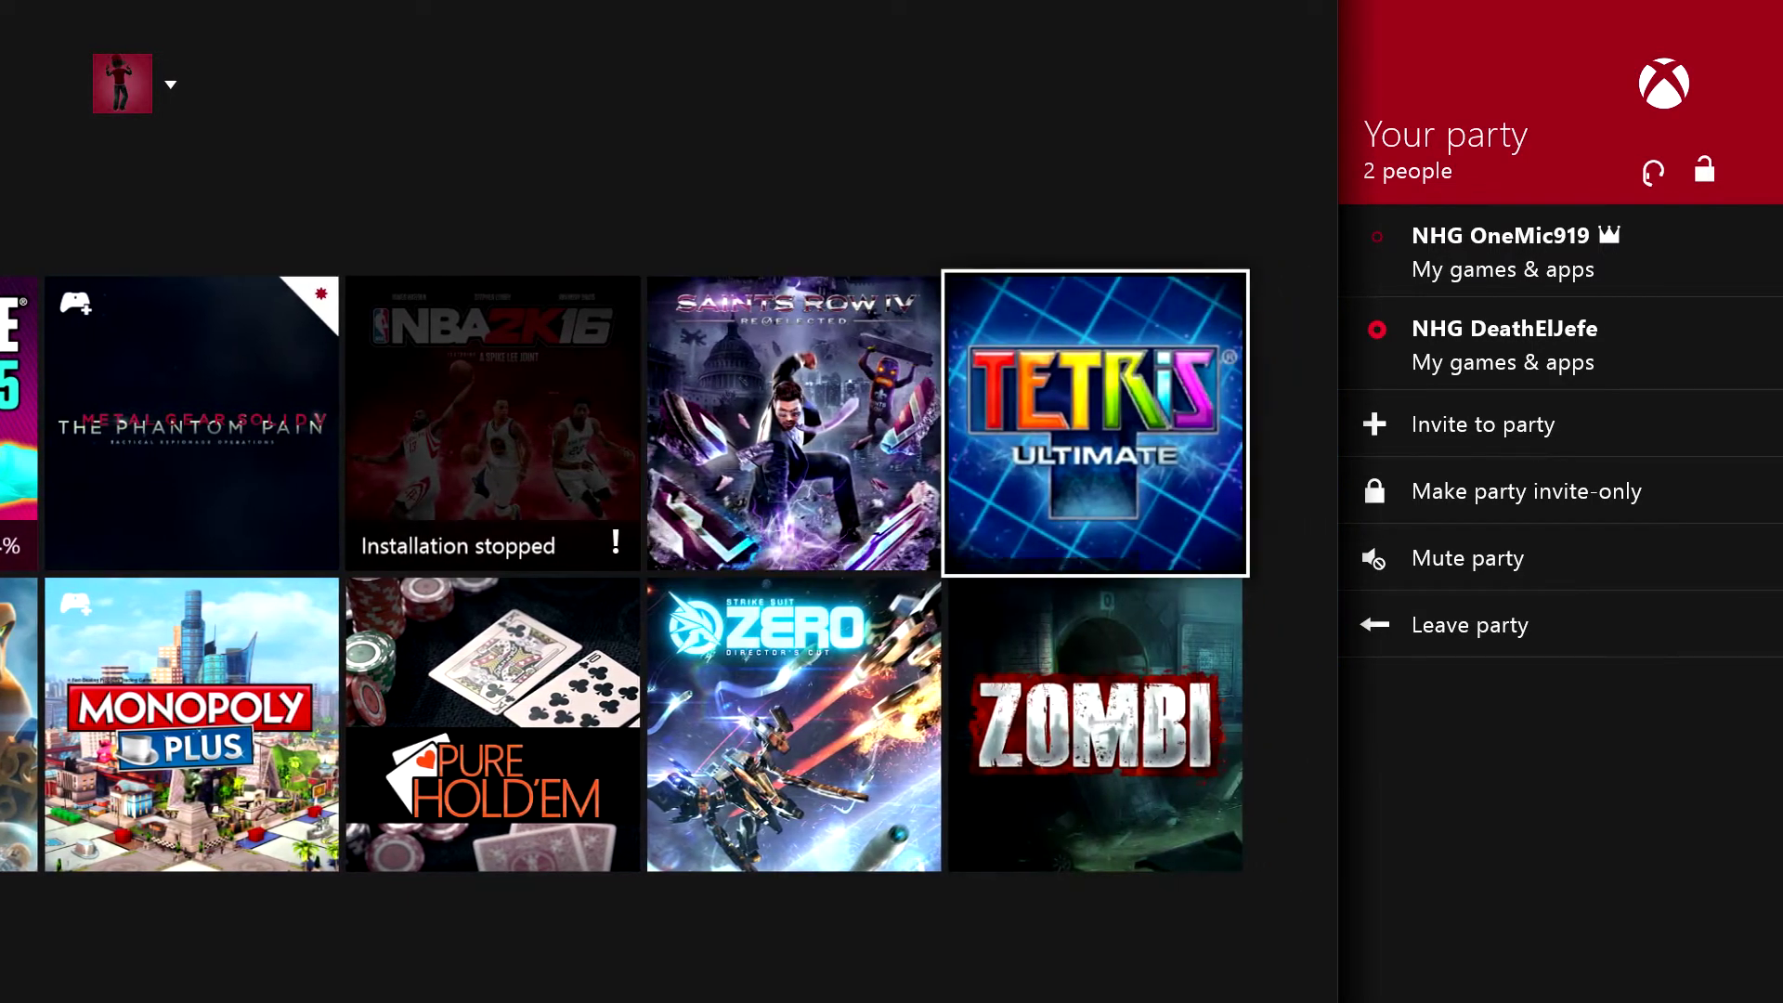
key(Down)
key(Left)
key(Left)
key(Left)
key(Left)
key(Left)
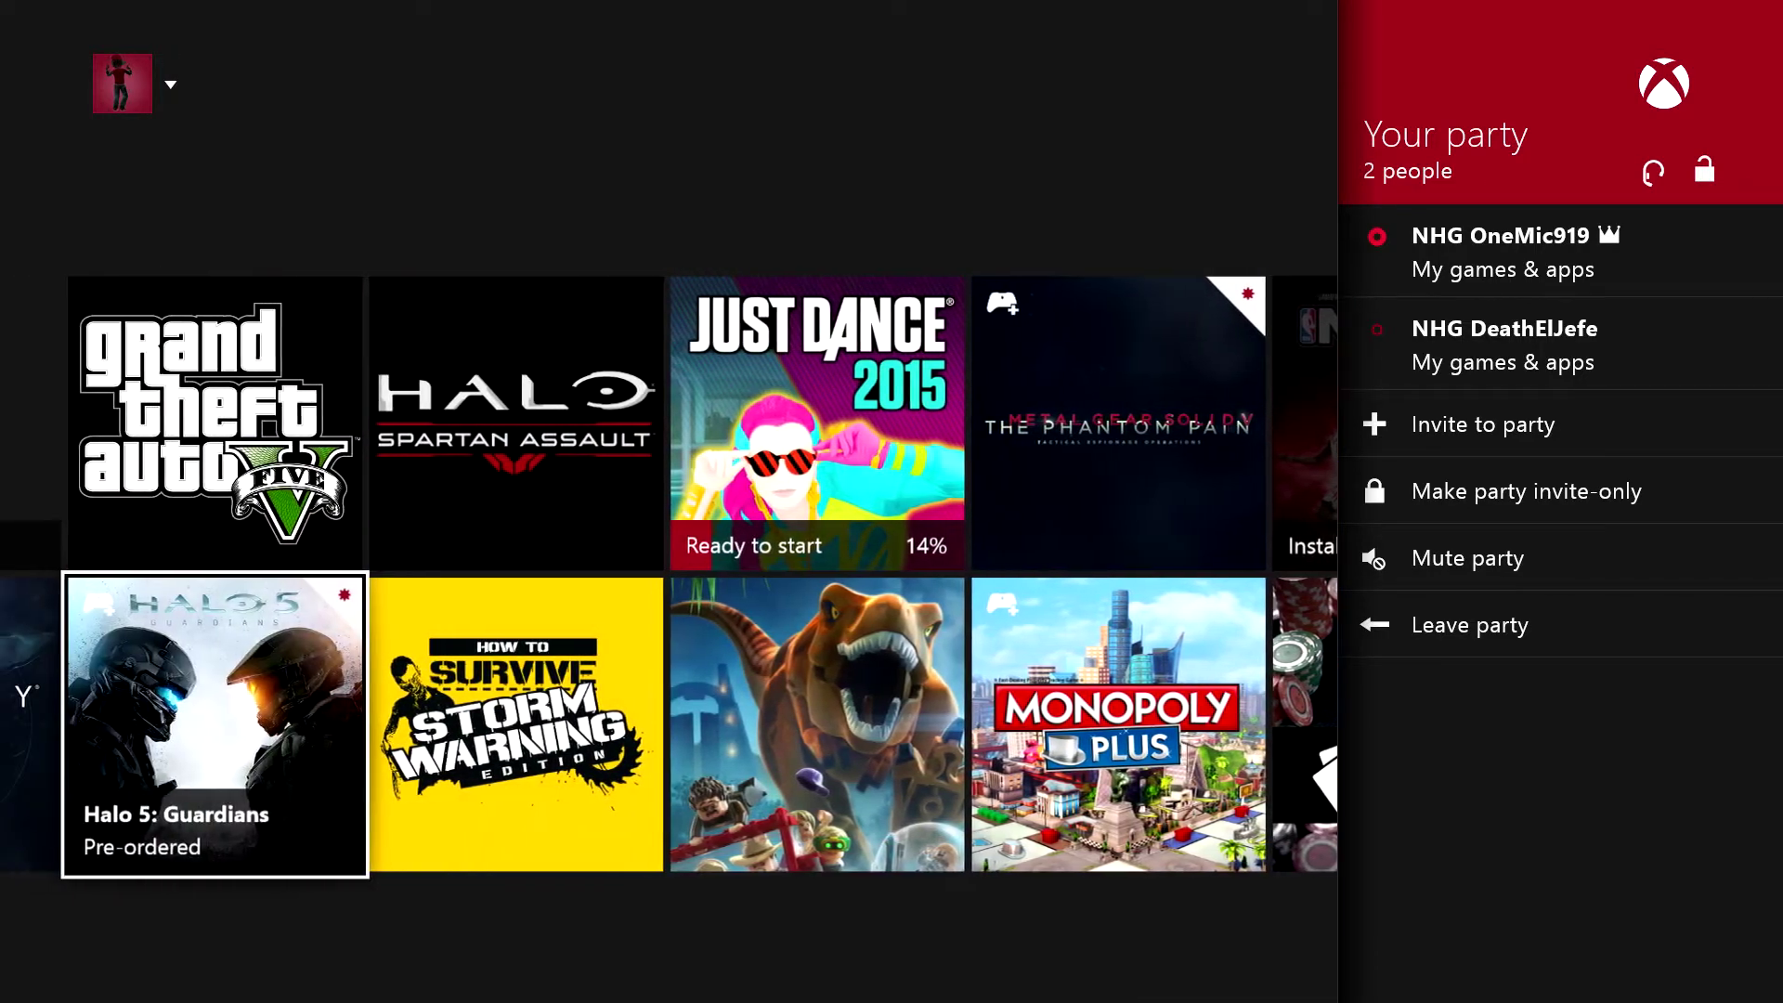
key(Left)
key(Left)
key(Left)
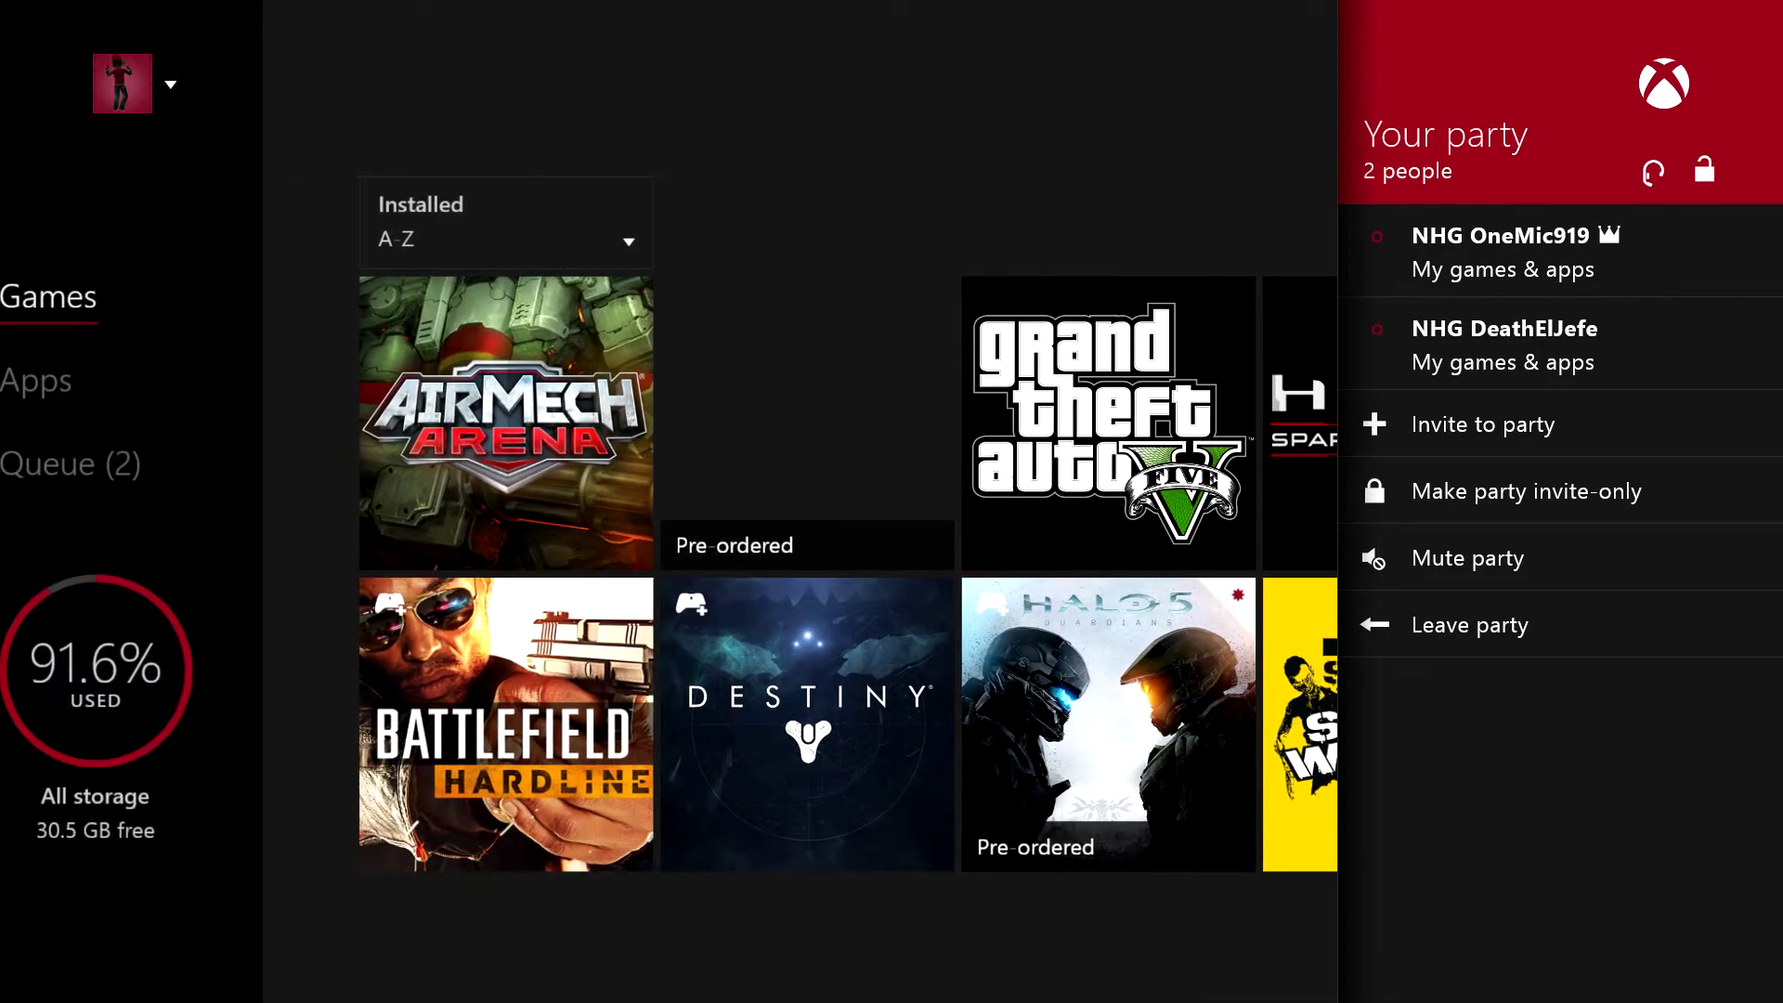
key(Right)
key(Right)
key(Right)
key(Right)
key(Right)
key(Right)
key(Right)
key(Right)
key(Right)
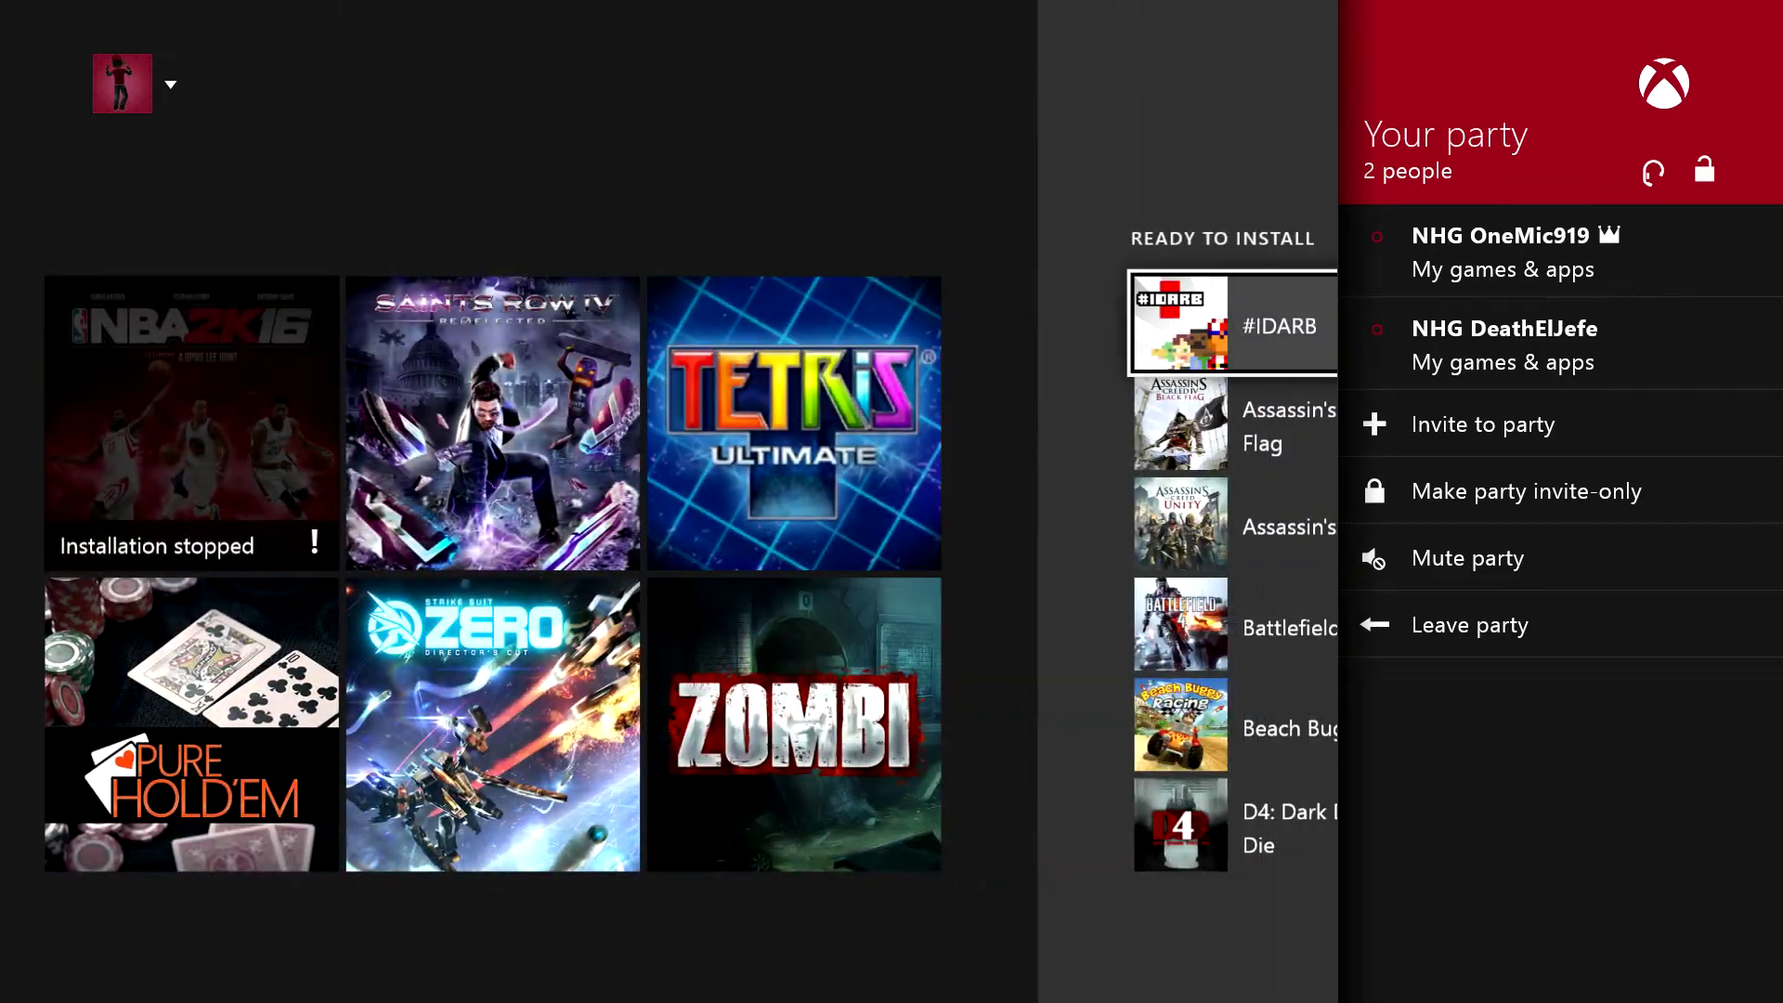
key(Right)
key(Right)
key(Right)
Scroll the Ready to install list to Defense Grid, then return to Home.
key(Left)
key(Left)
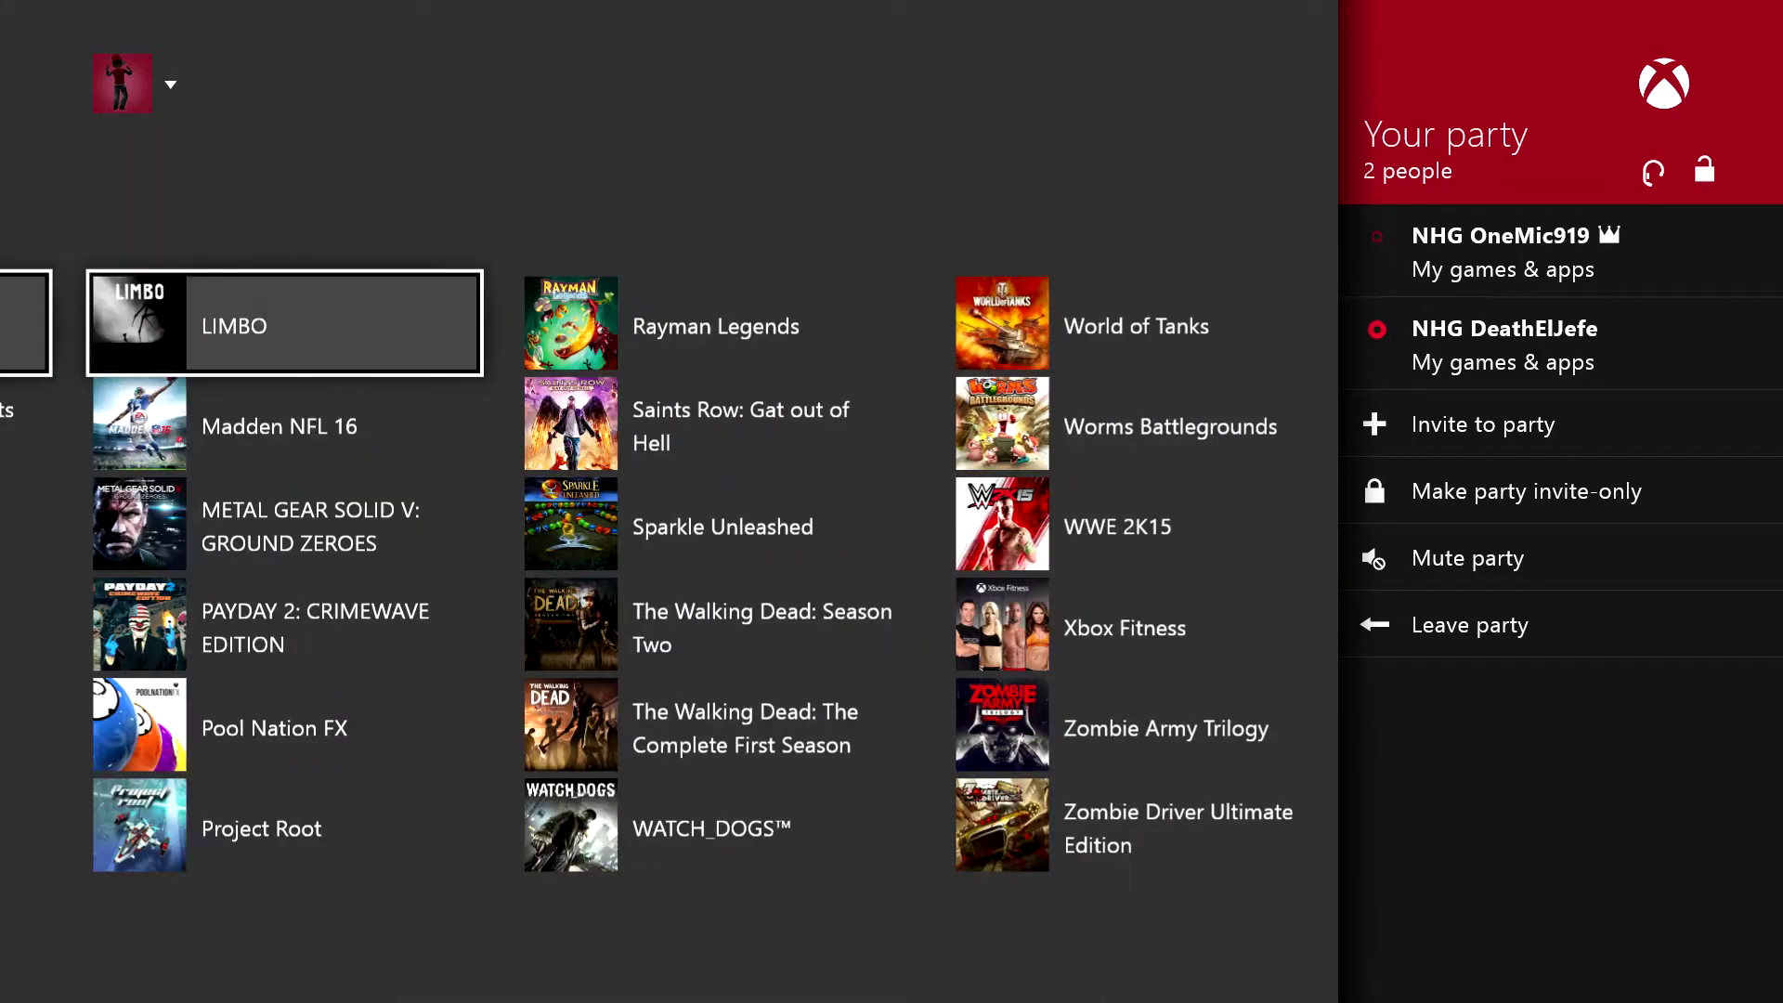
key(Left)
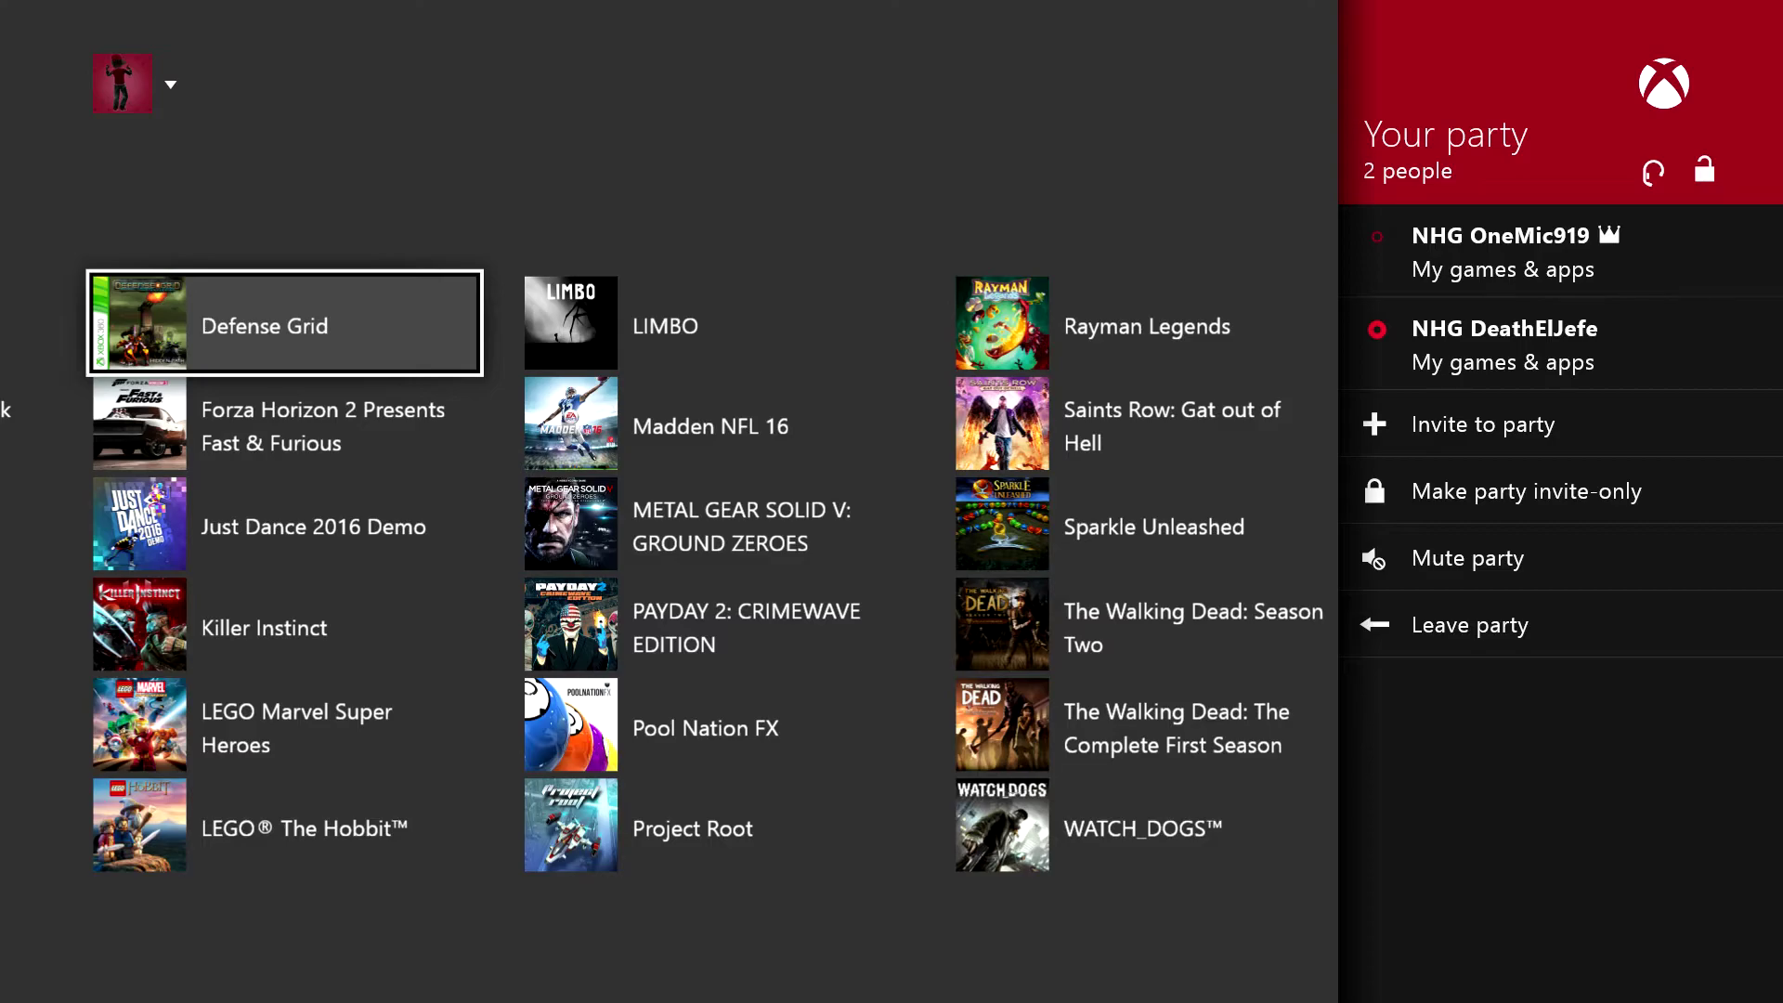
key(super)
Launch Grand Theft Auto V from its Home tile and return Home with it running.
key(Down)
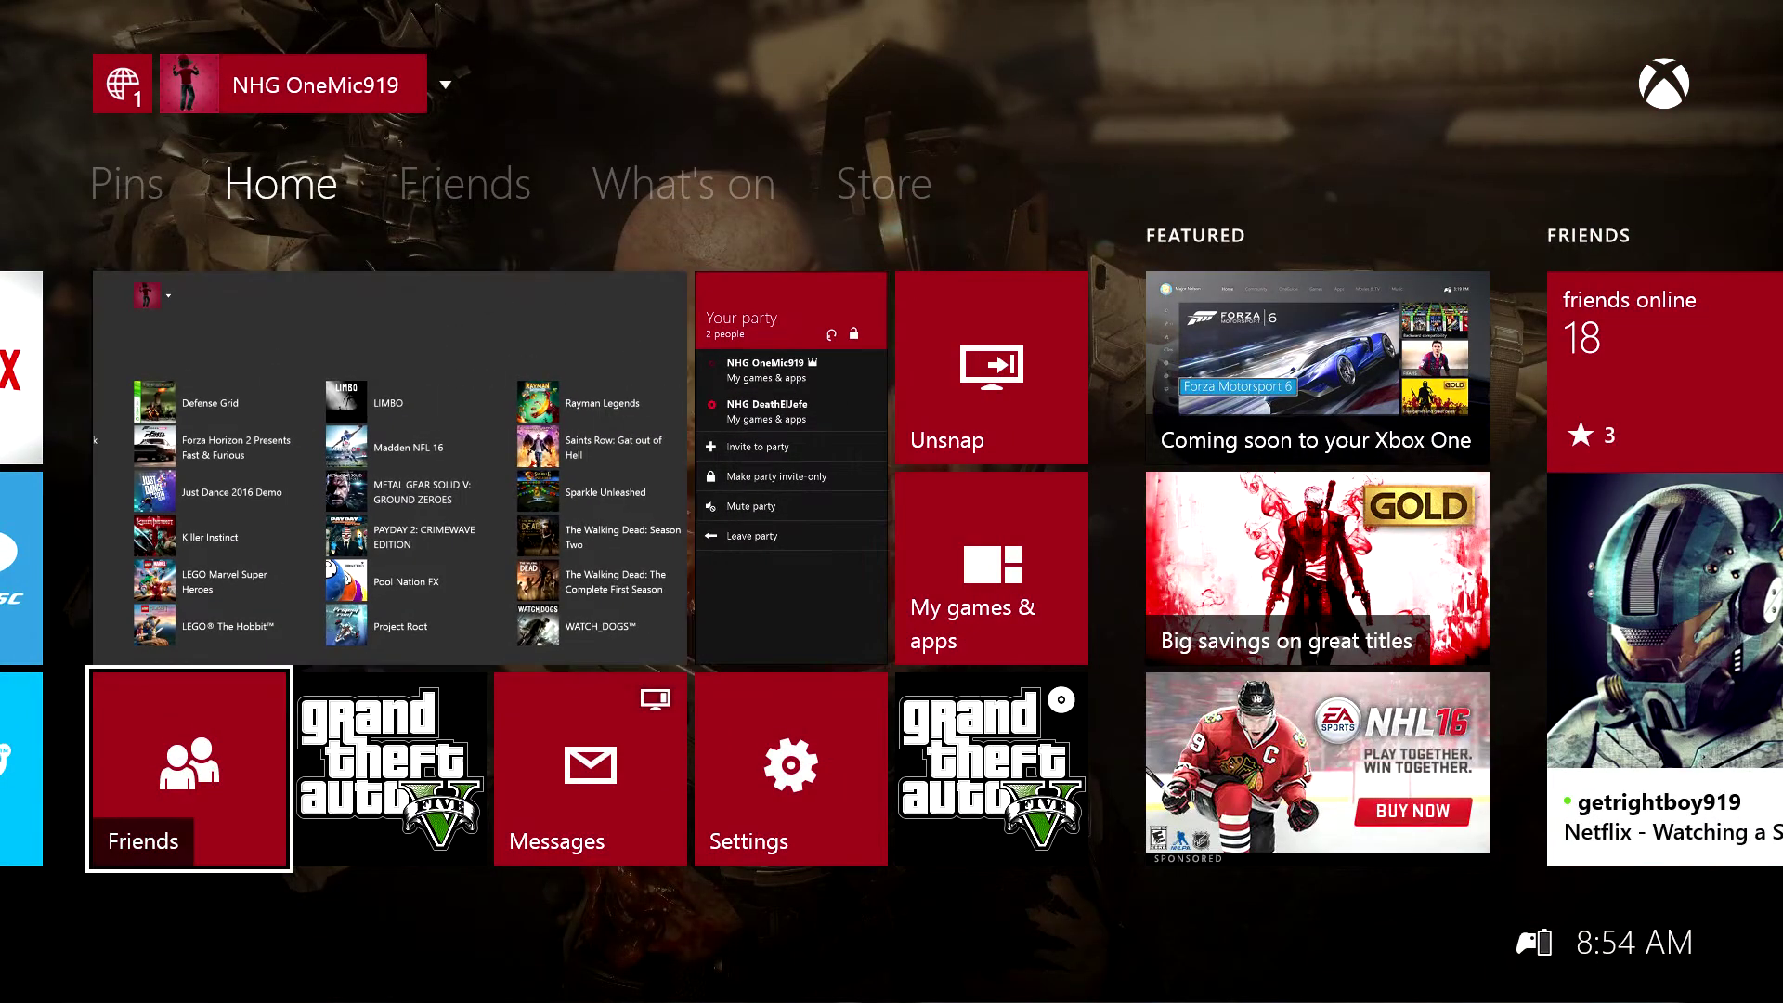
key(Right)
key(Return)
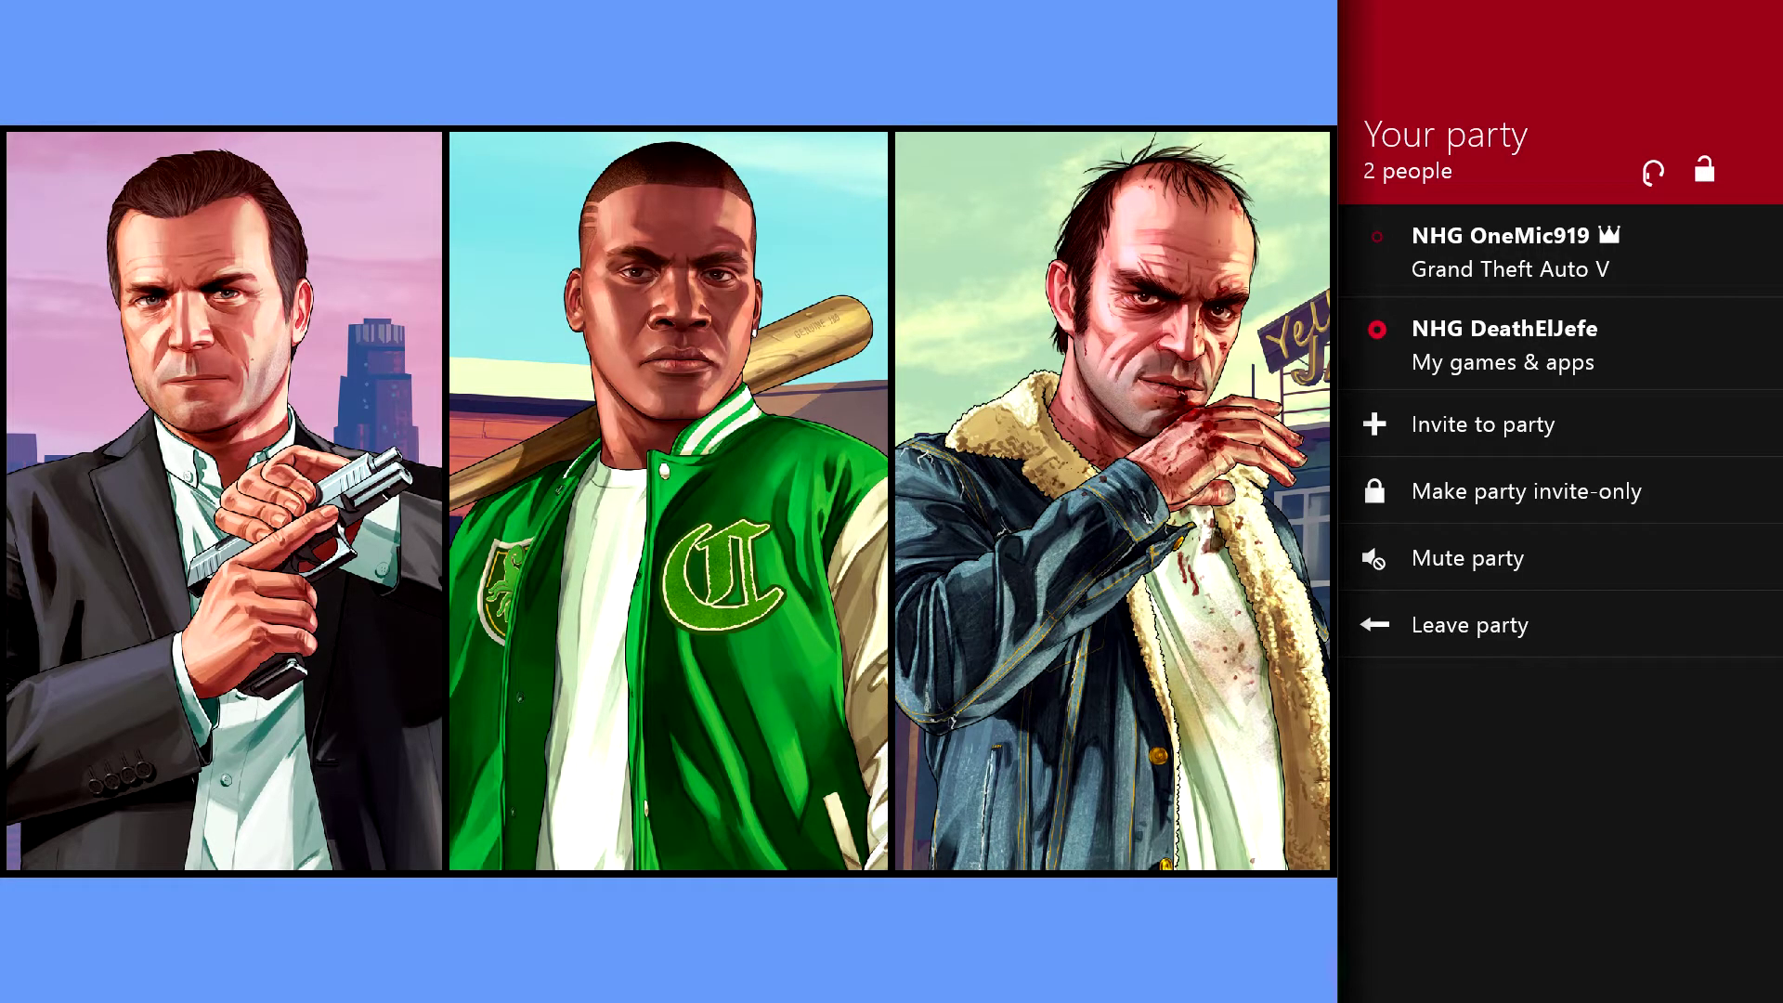
key(super)
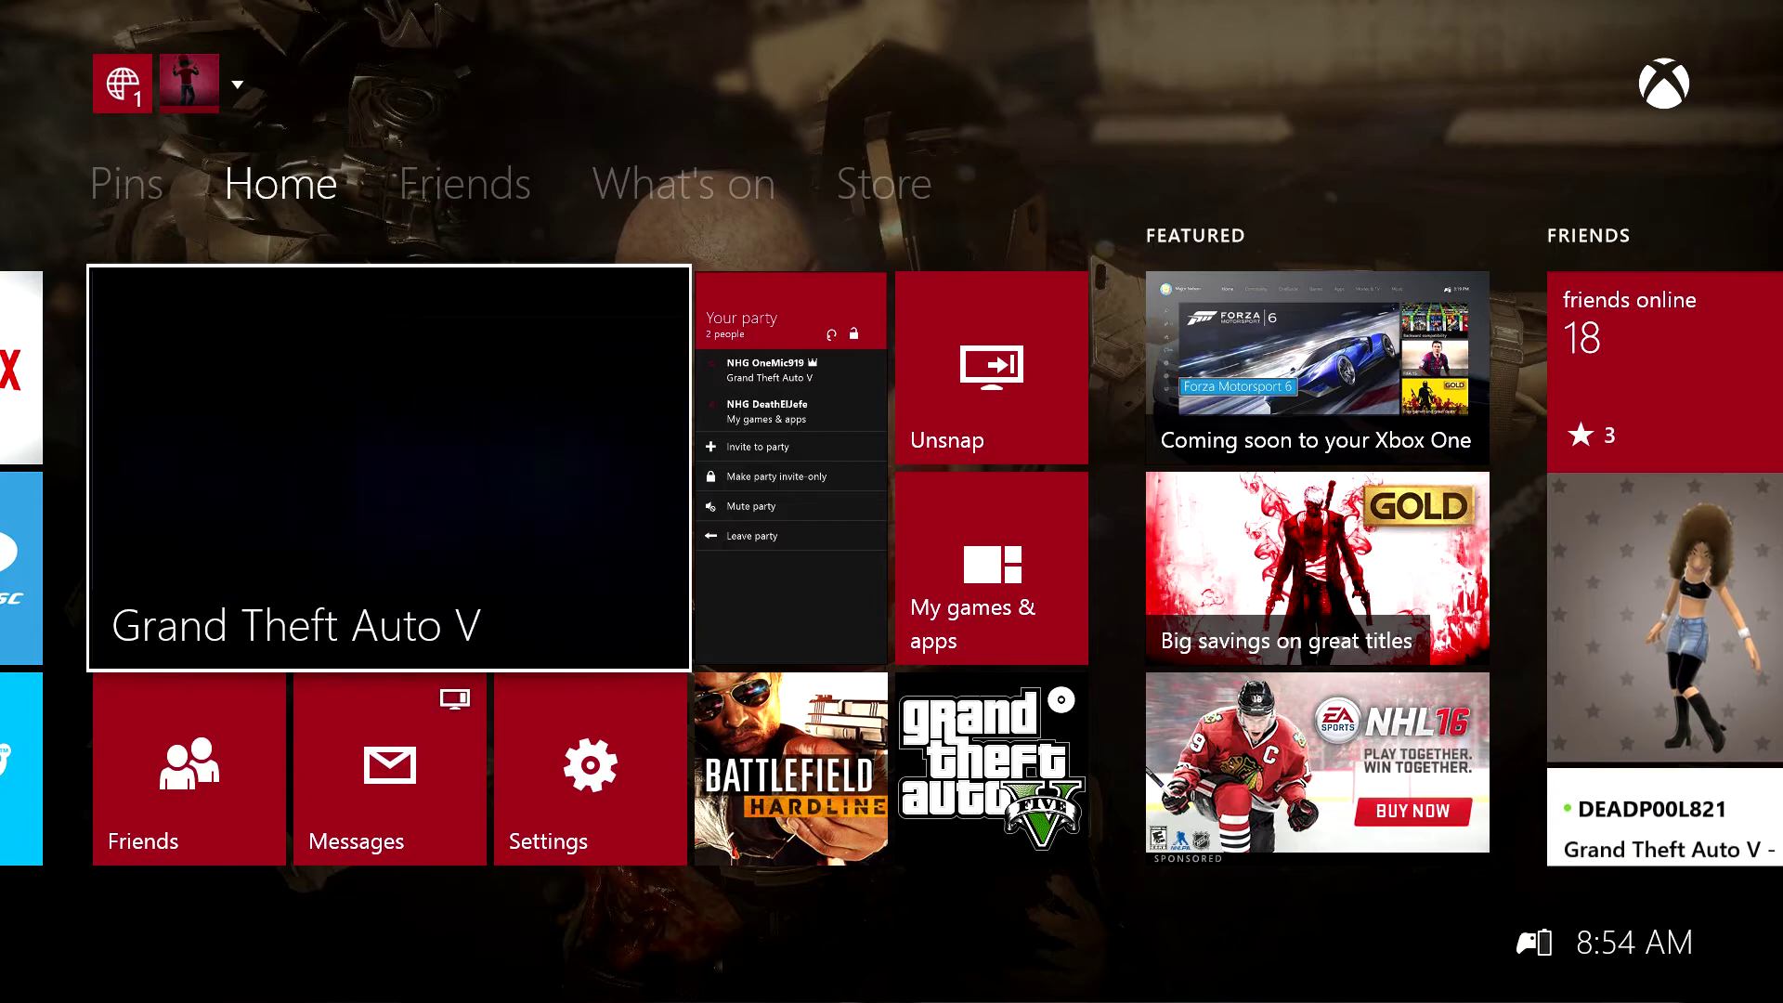
key(Menu)
key(Down)
key(Down)
key(Down)
key(Down)
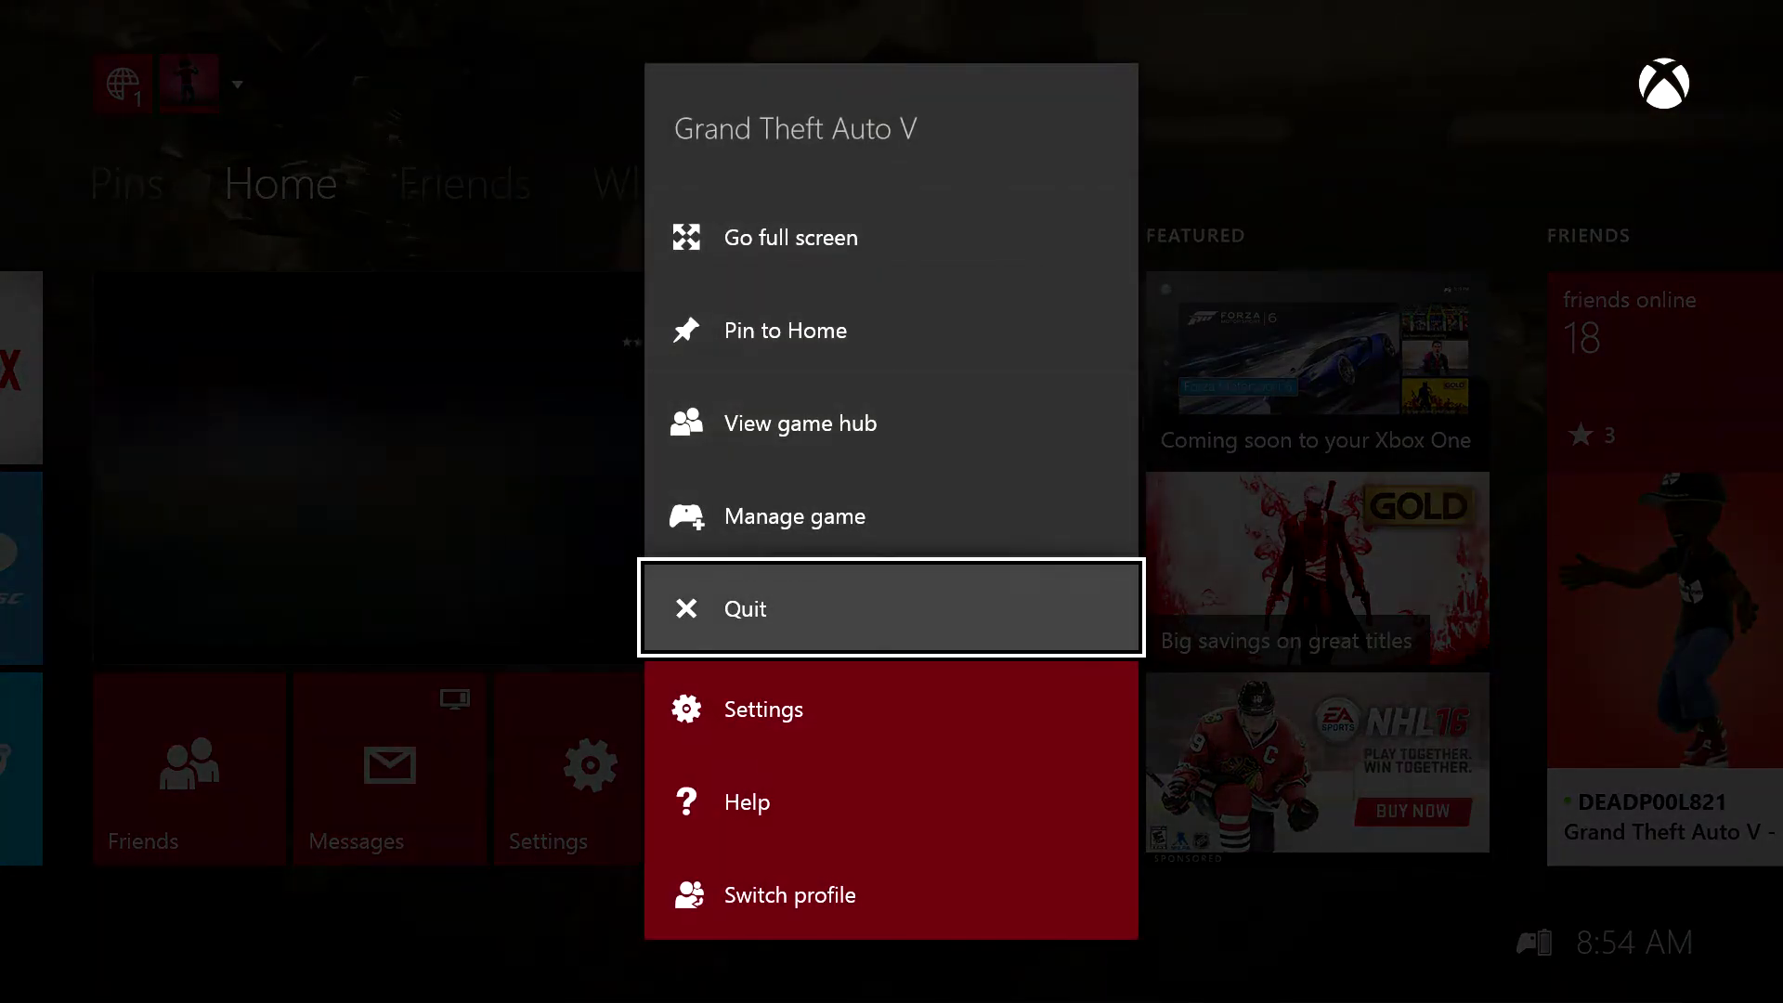
key(Return)
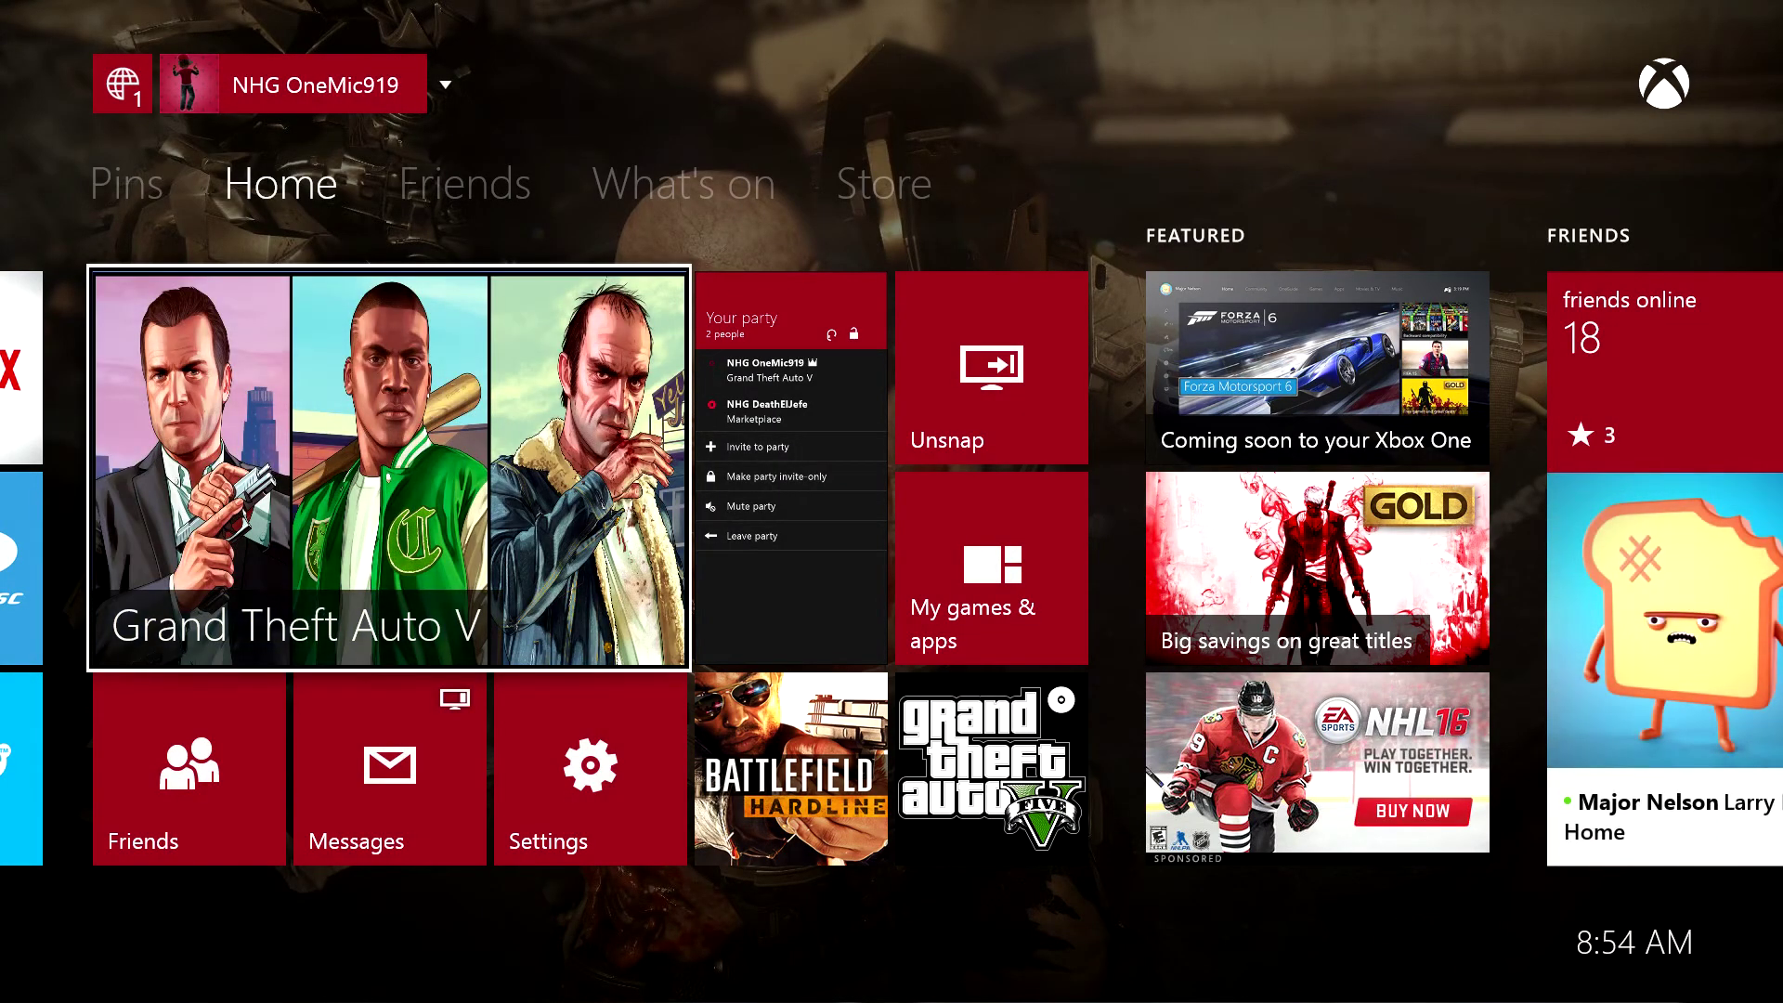